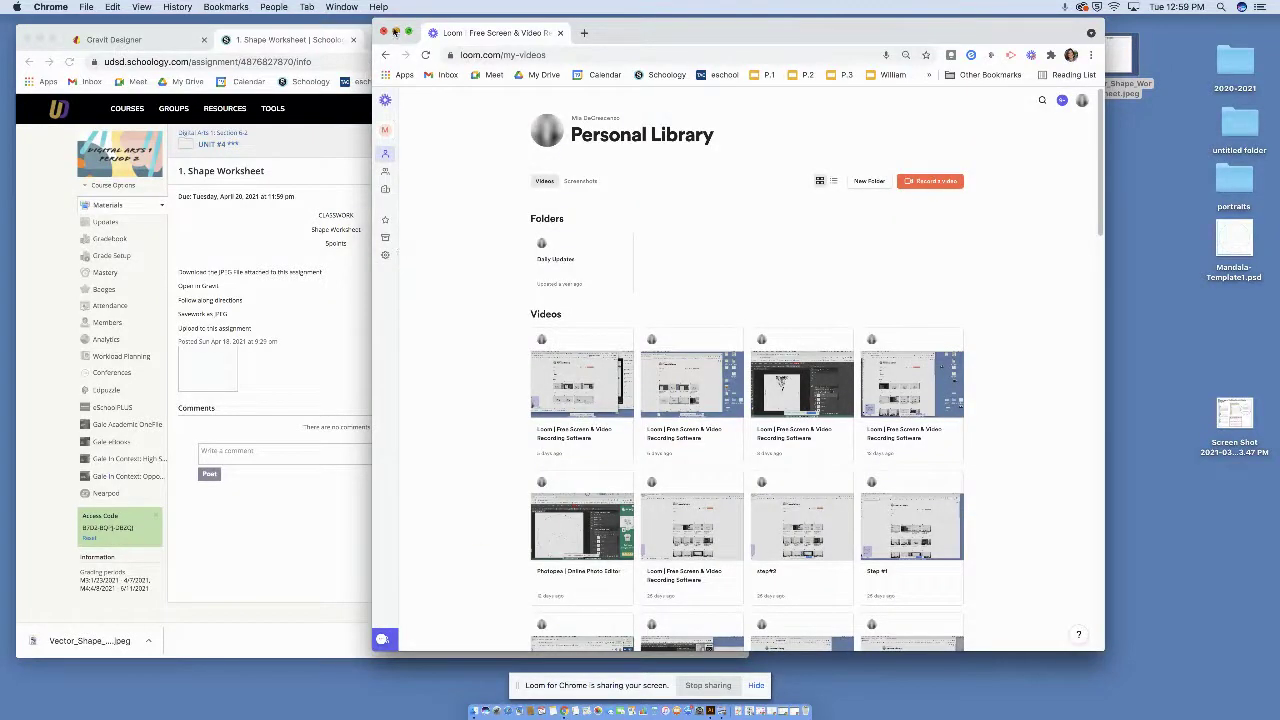
Download the assignment's worksheet image to the Desktop as Vector_Shape_Worksheet.jpeg, replacing the existing copy
left_click(384, 32)
left_click(49, 39)
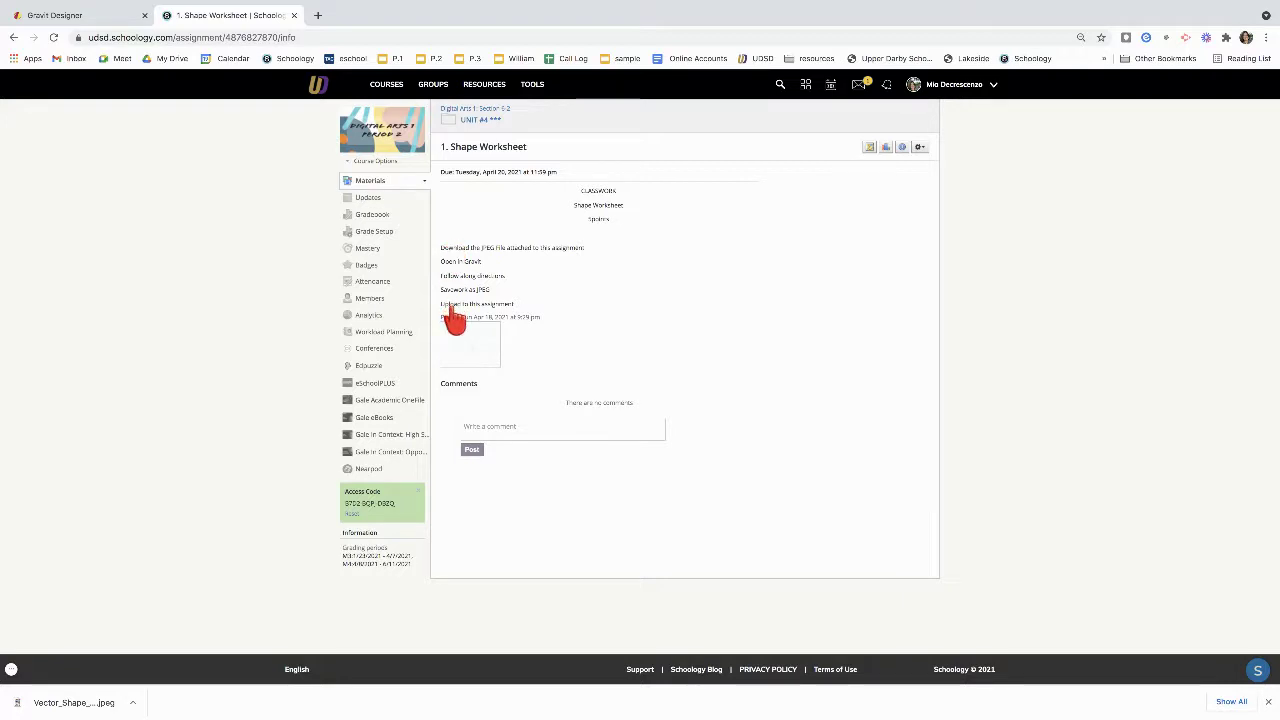
left_click(473, 352)
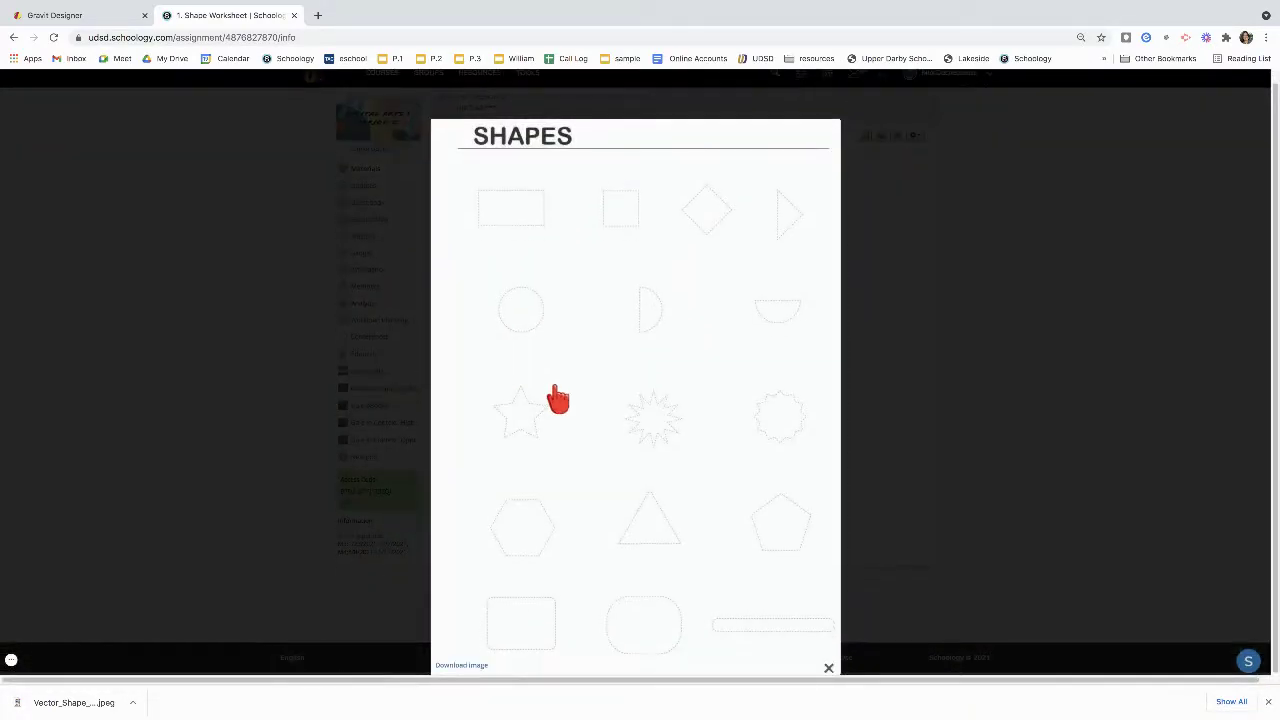
left_click(475, 664)
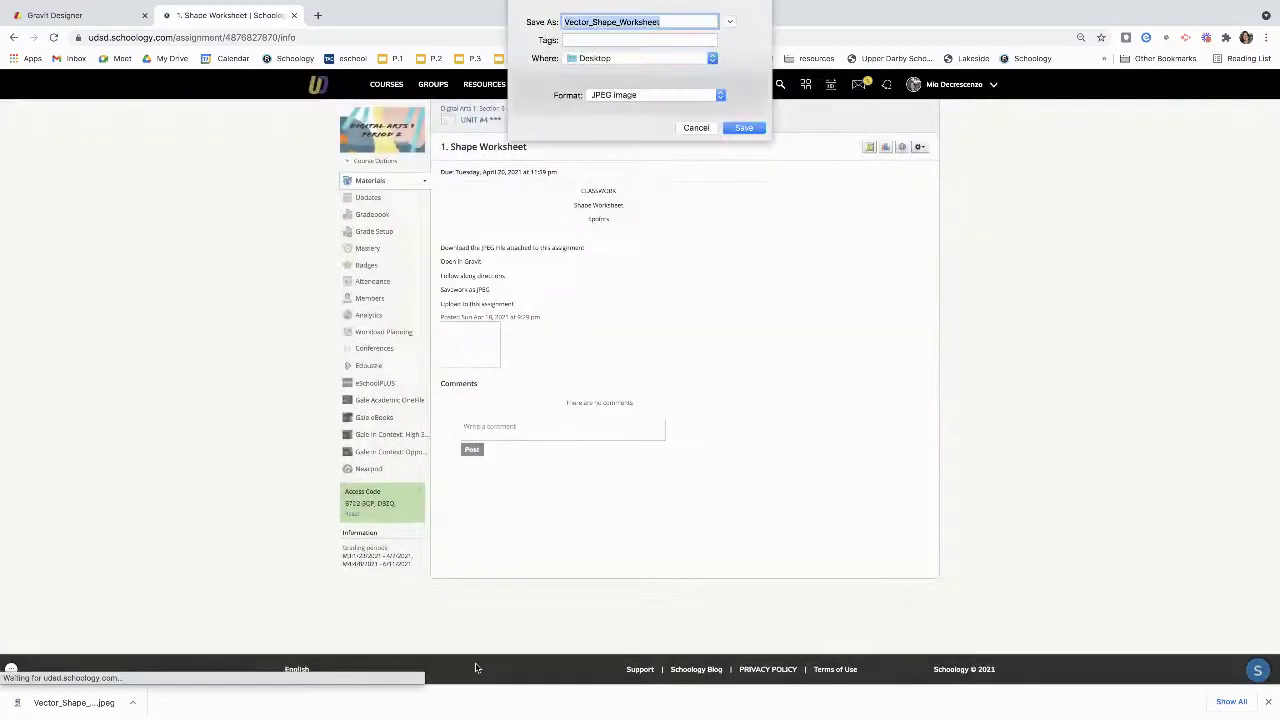
left_click(752, 130)
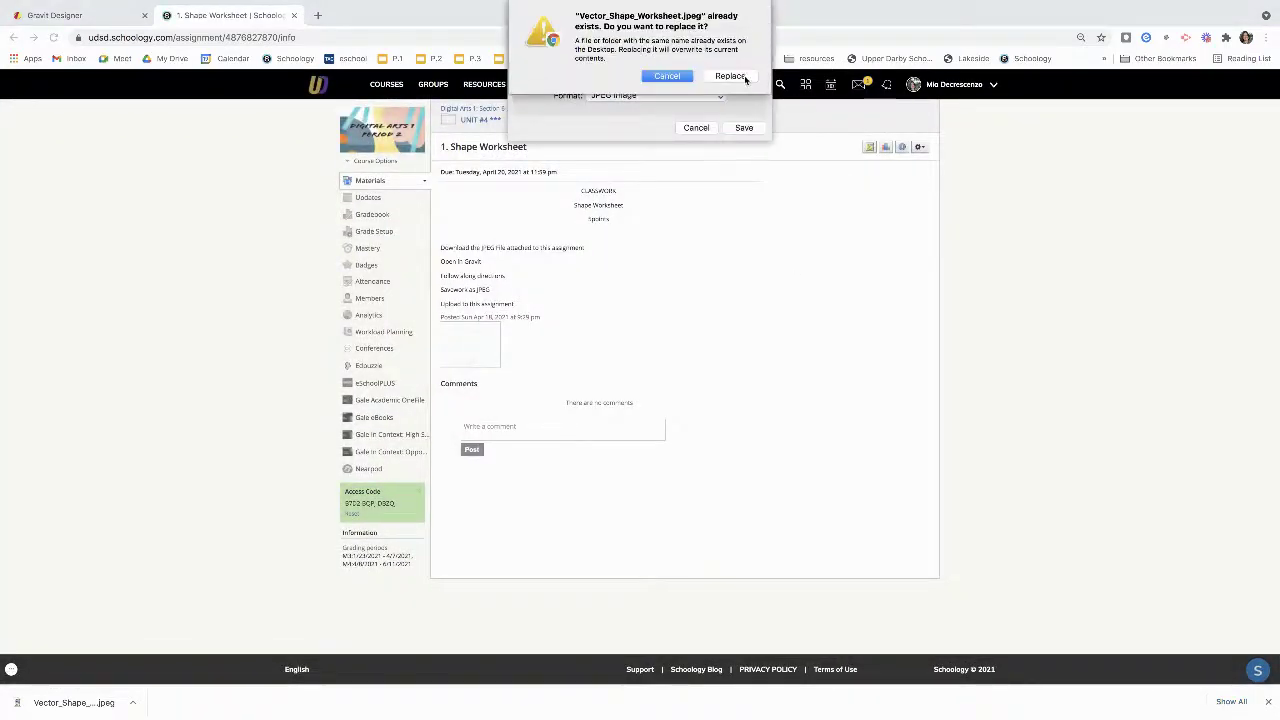
left_click(745, 76)
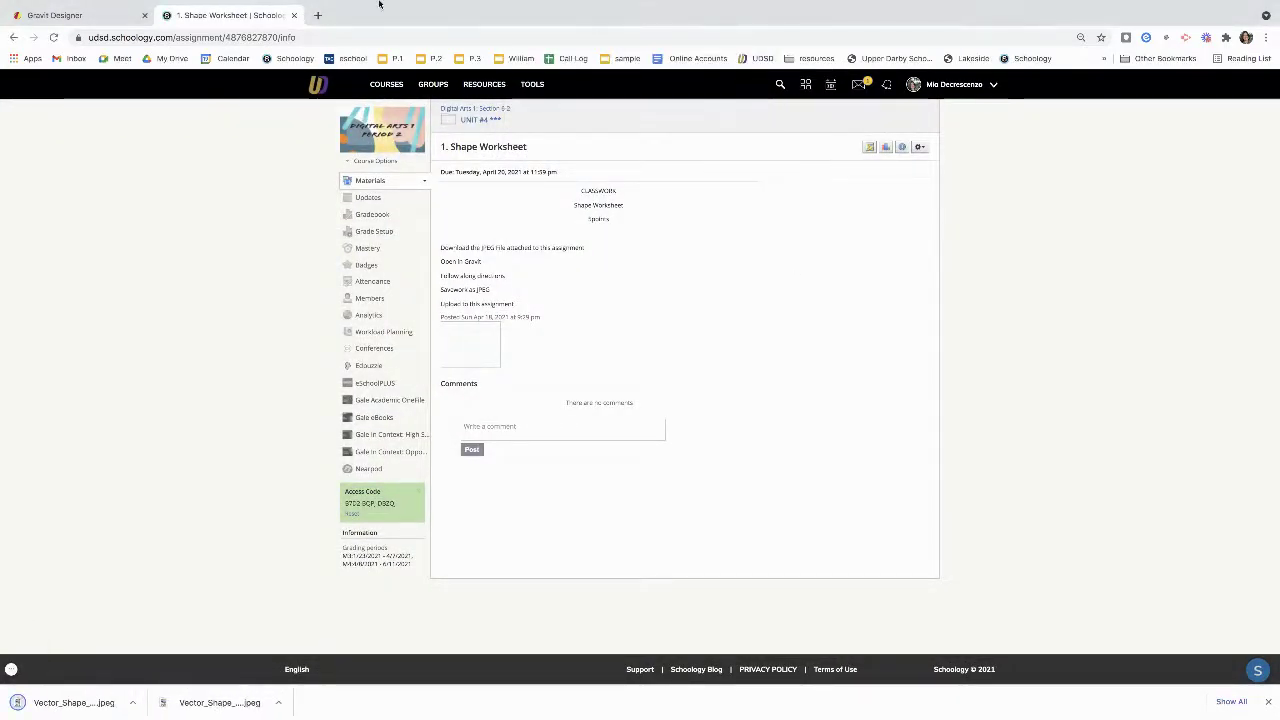
Open Vector_Shape_Worksheet.jpeg from the Desktop in Gravit Designer, dismissing the install offer
left_click(89, 20)
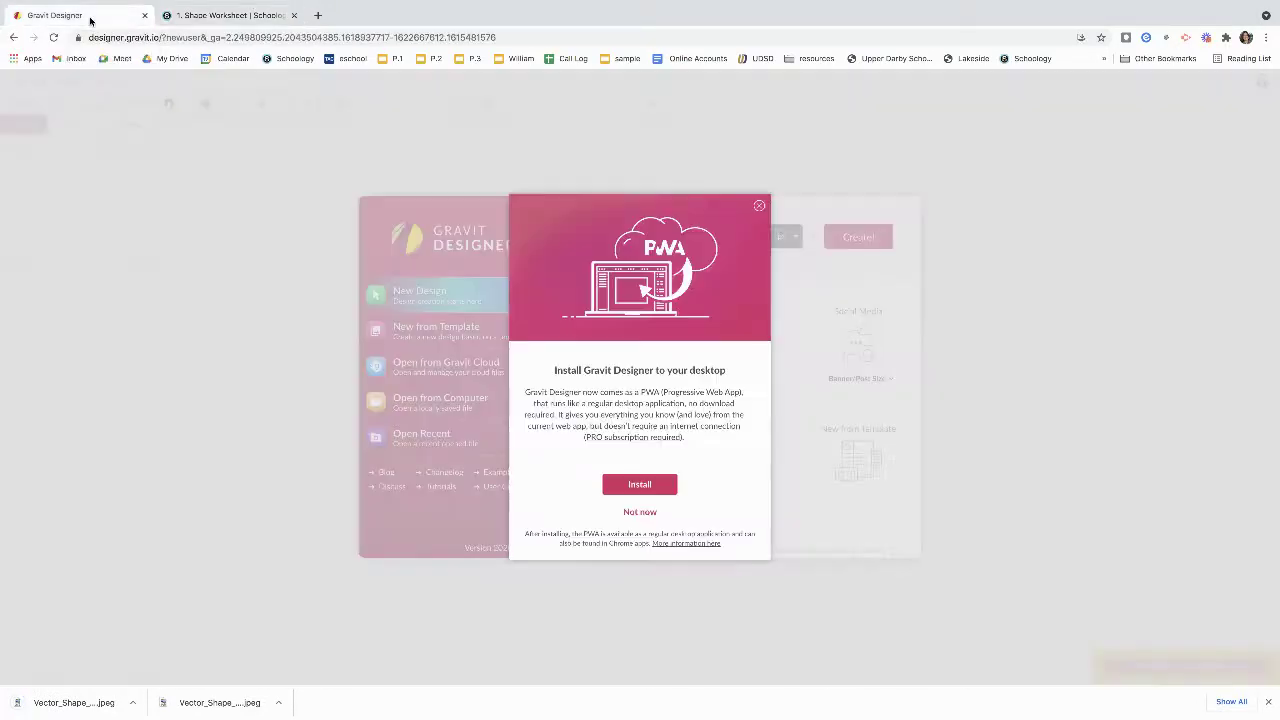
left_click(759, 206)
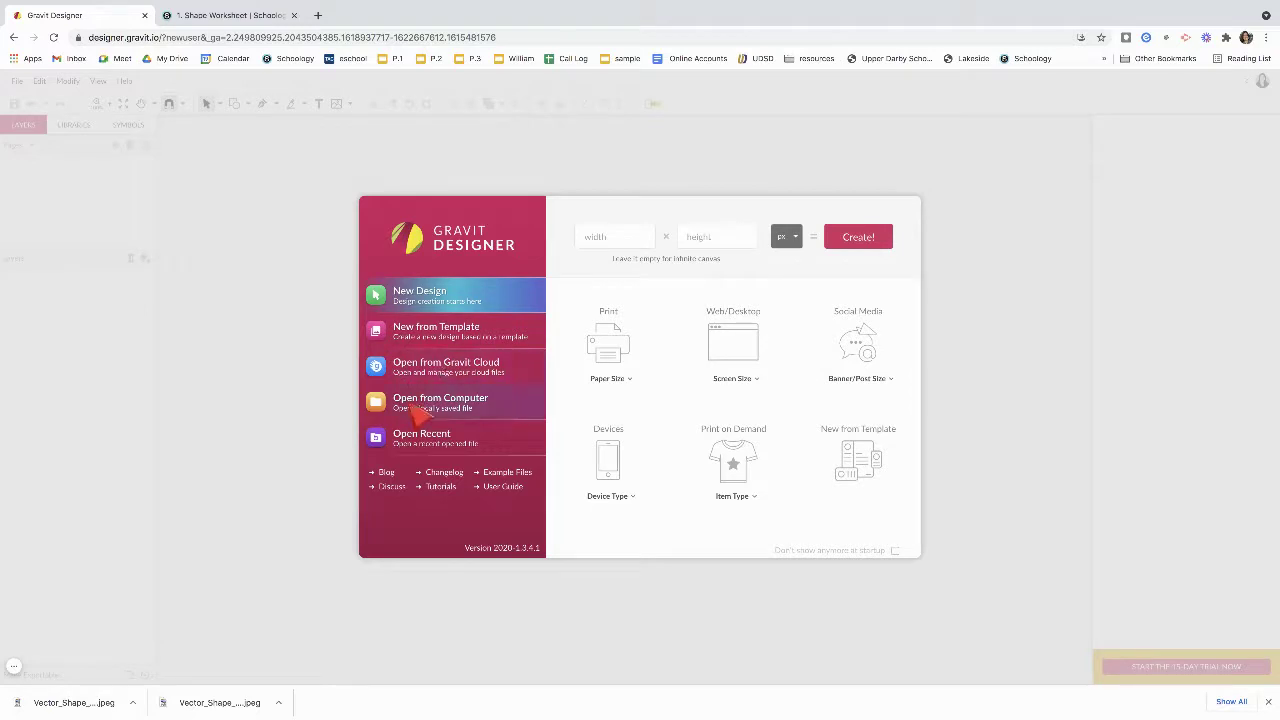
left_click(495, 408)
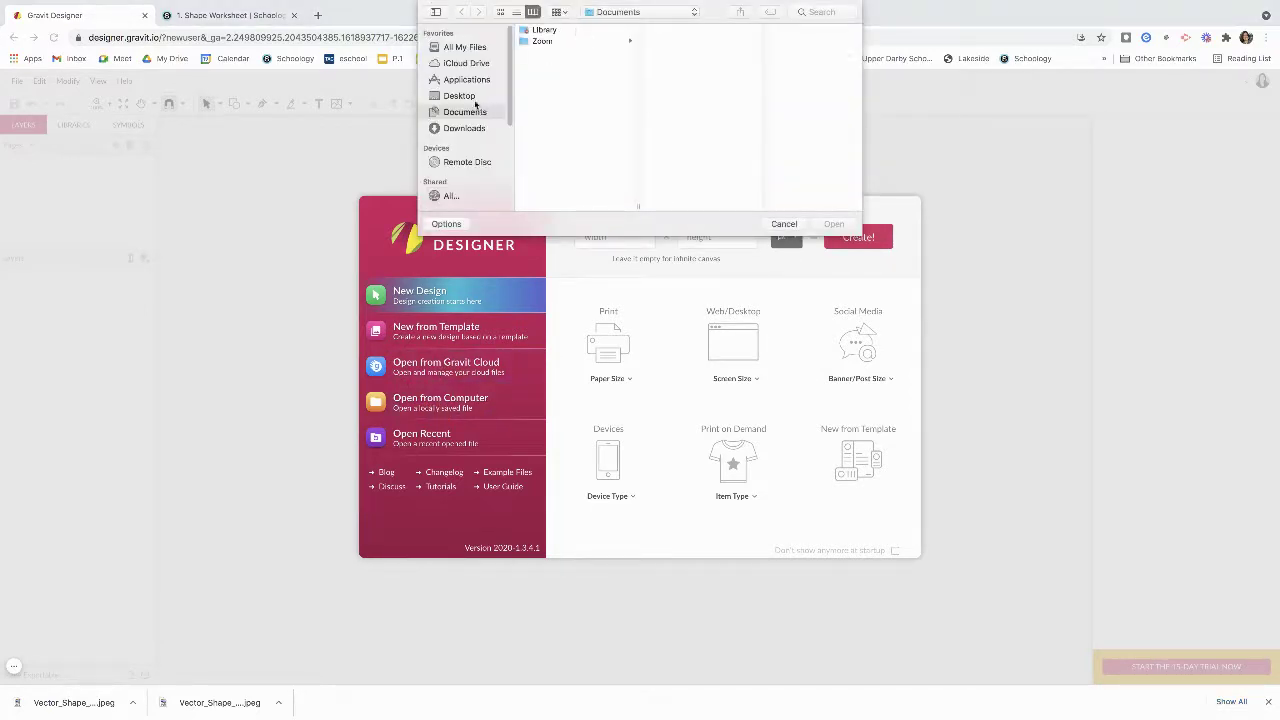
left_click(460, 96)
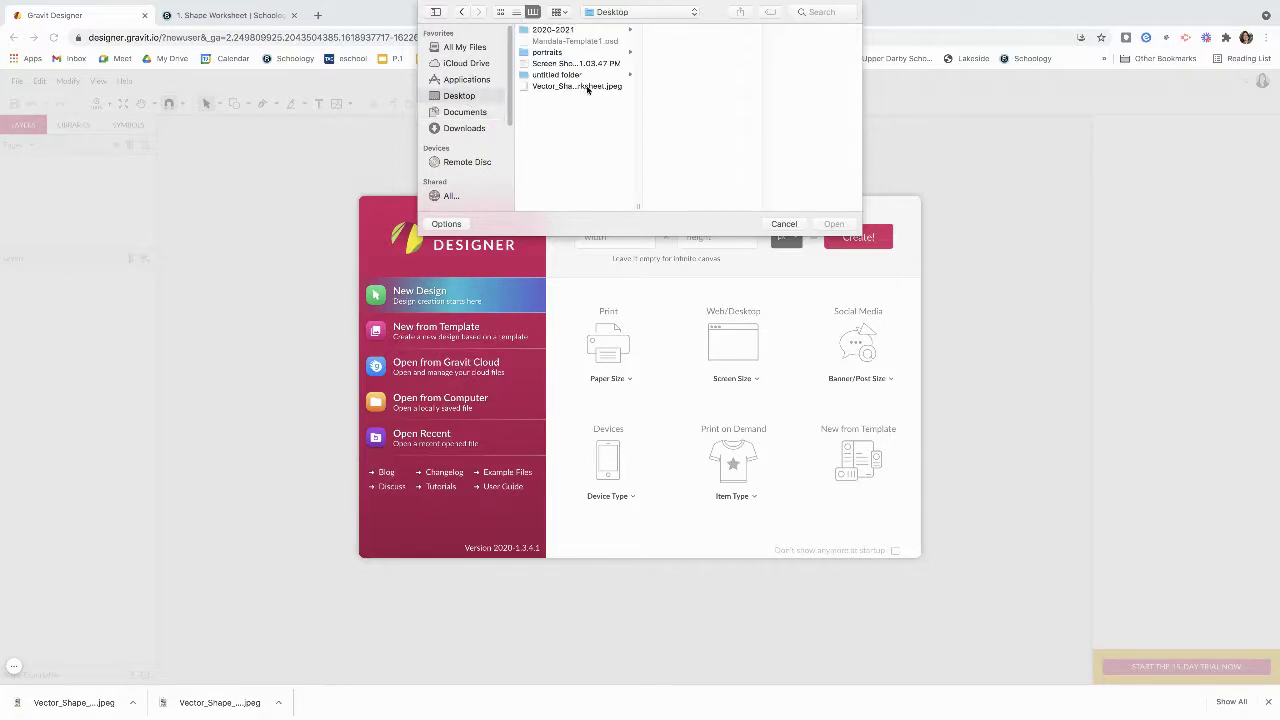
left_click(588, 87)
left_click(839, 225)
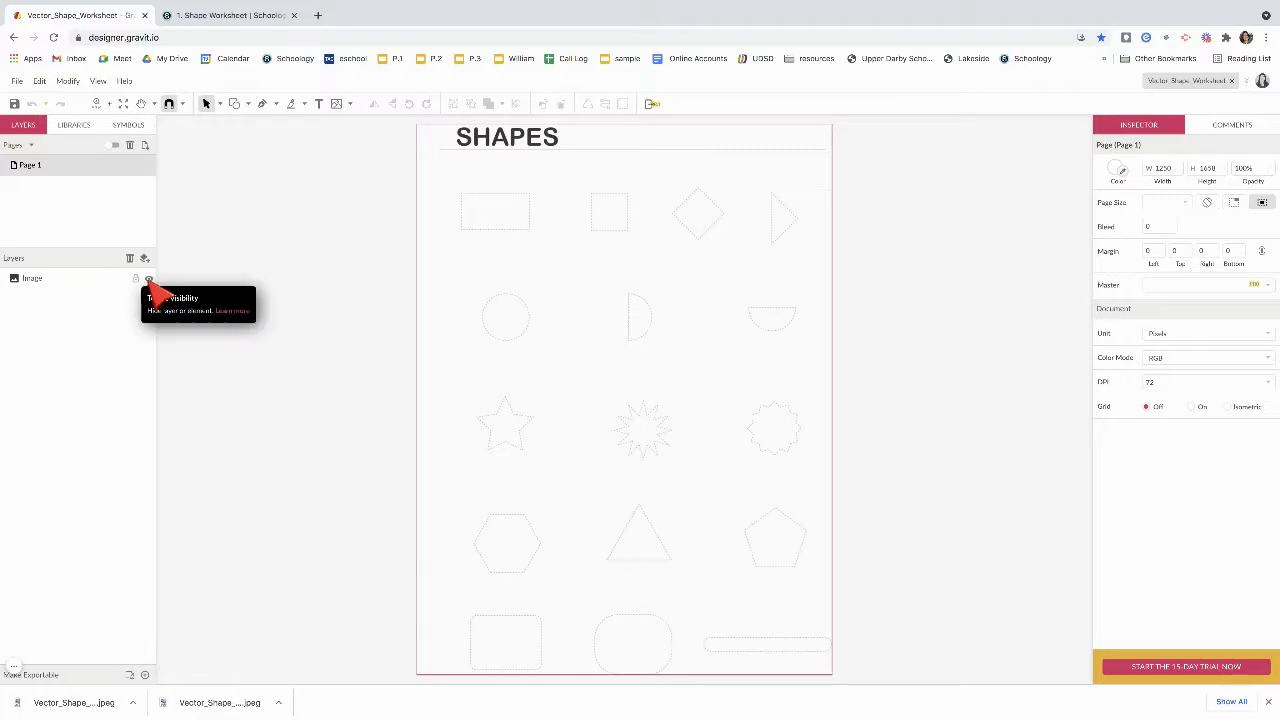
Toggle the worksheet Image layer's visibility off and on, then lock the layer
left_click(148, 279)
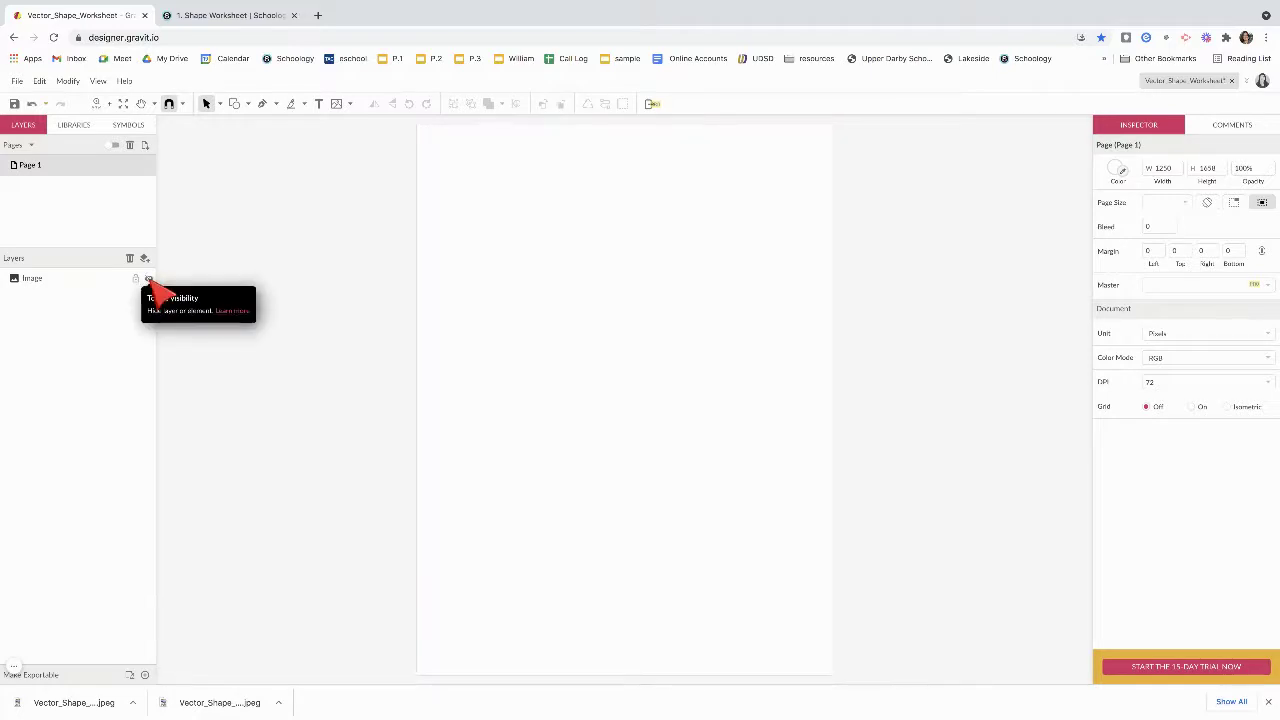
left_click(148, 279)
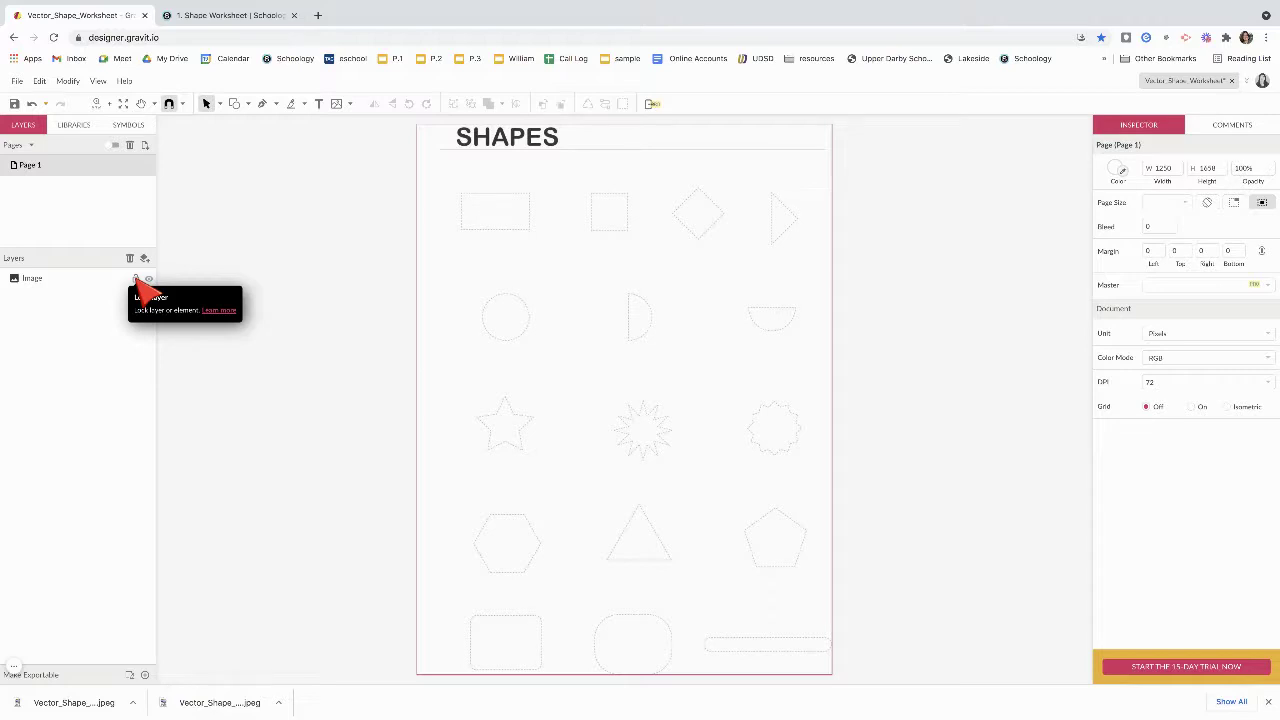
left_click(136, 279)
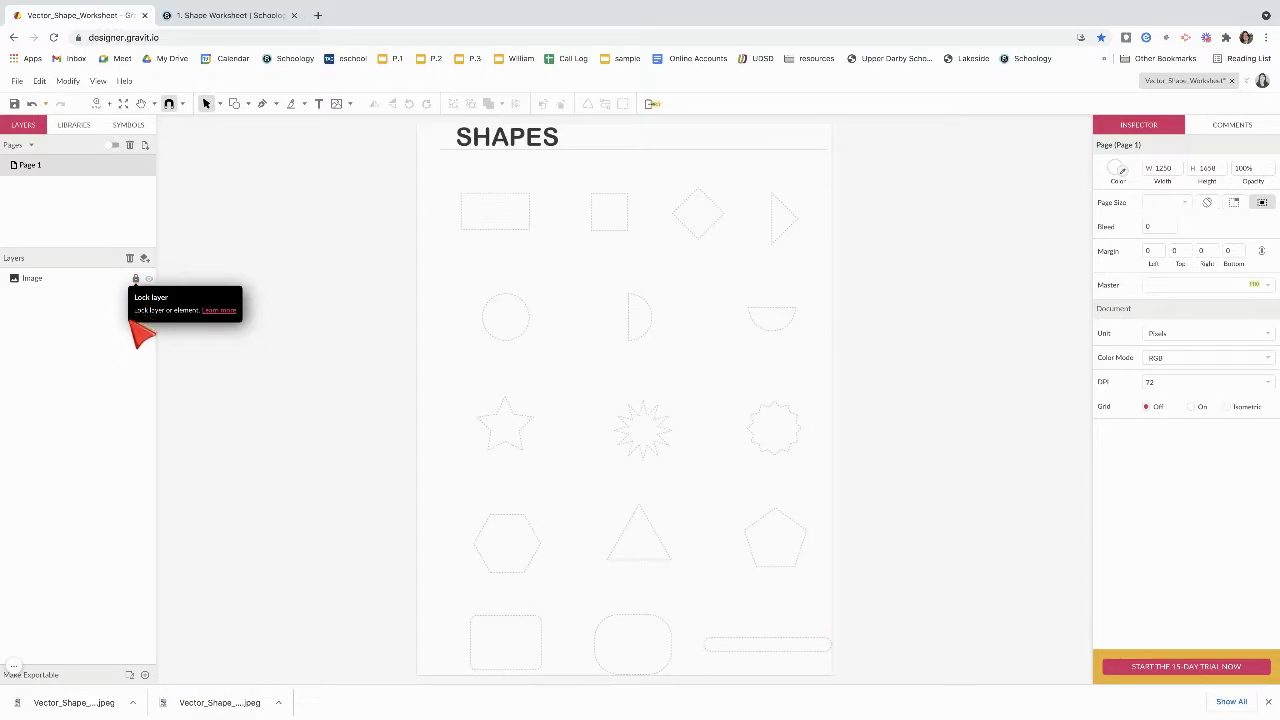
Trace a filled rectangle over the worksheet's dotted rectangle outline
left_click(249, 105)
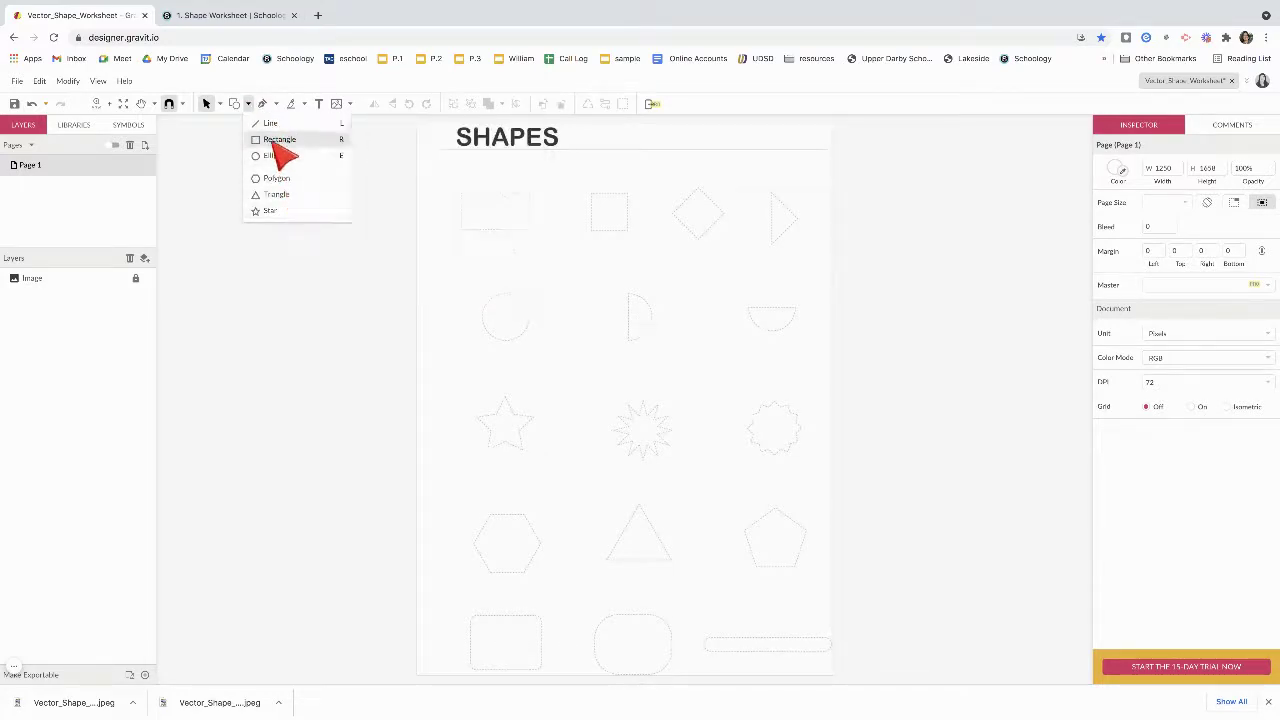
left_click(279, 140)
left_click_drag(461, 190, 530, 229)
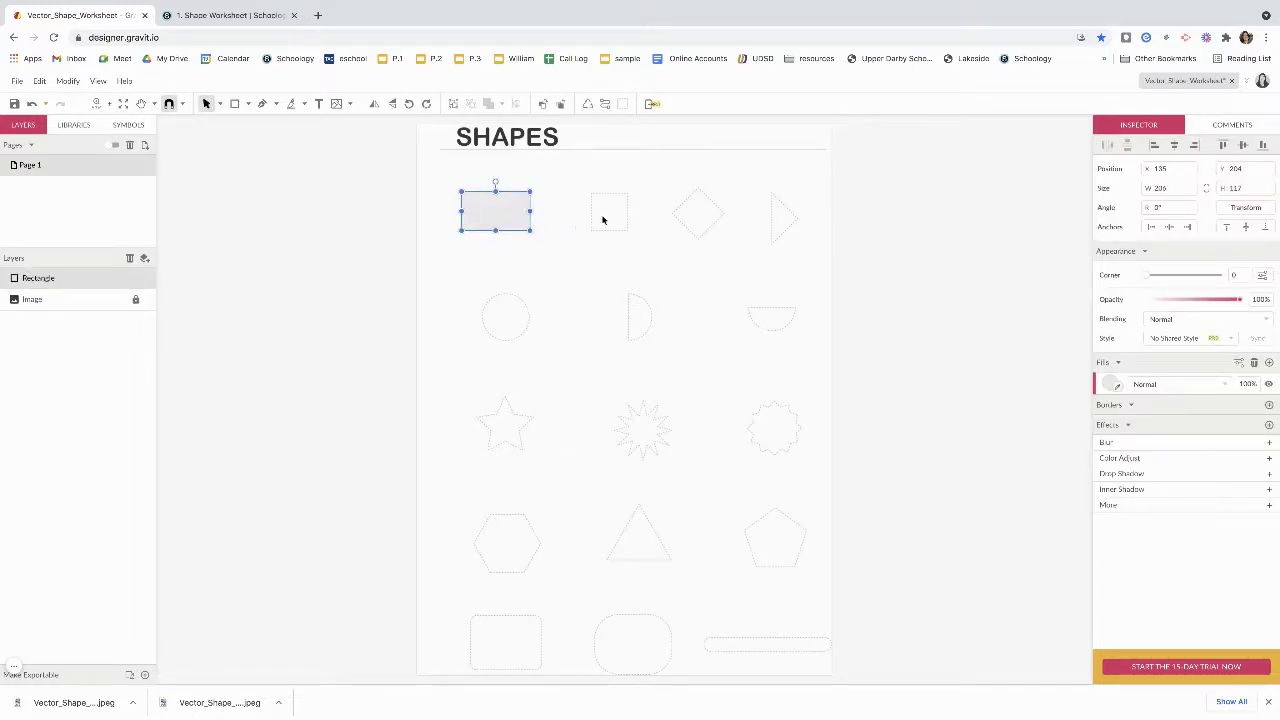
Zoom in and trace a 109 × 109 square over the dotted square outline
key("ctrl+plus")
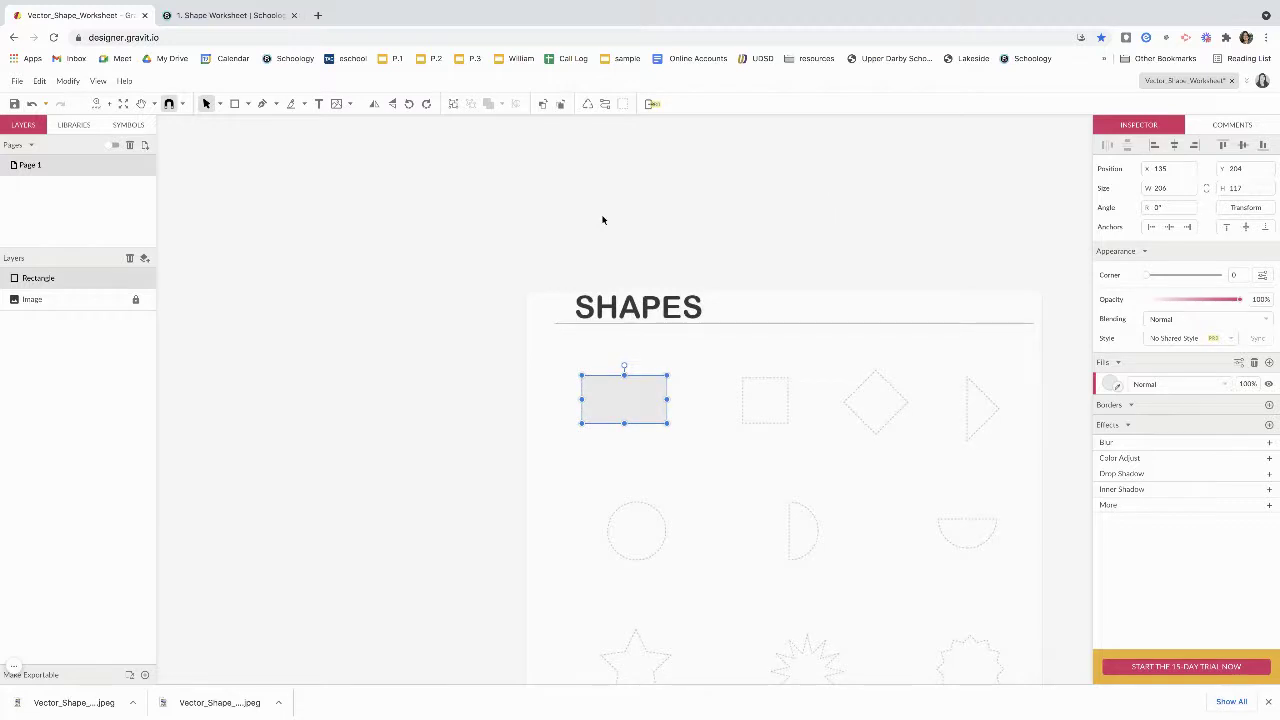
key("ctrl+plus")
key("h")
left_click_drag(786, 449, 469, 314)
left_click(236, 105)
left_click_drag(433, 222, 462, 241)
key("Delete")
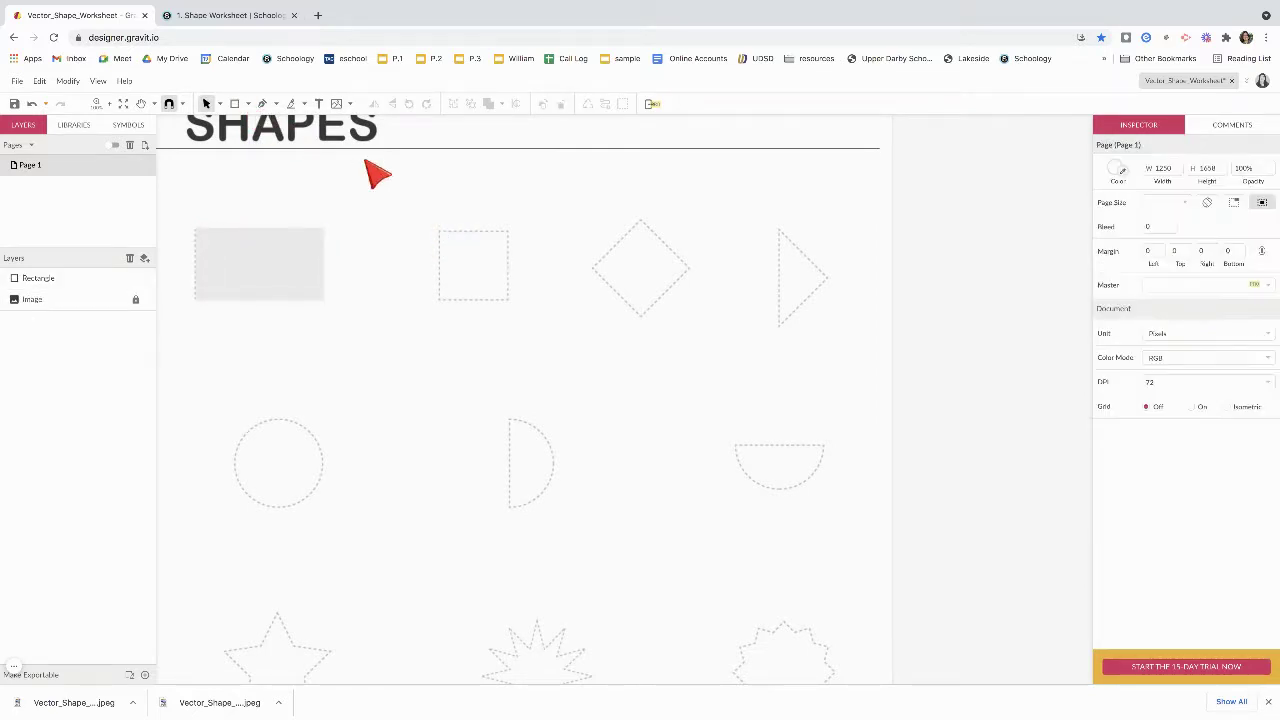
left_click(236, 104)
left_click_drag(441, 233, 508, 298)
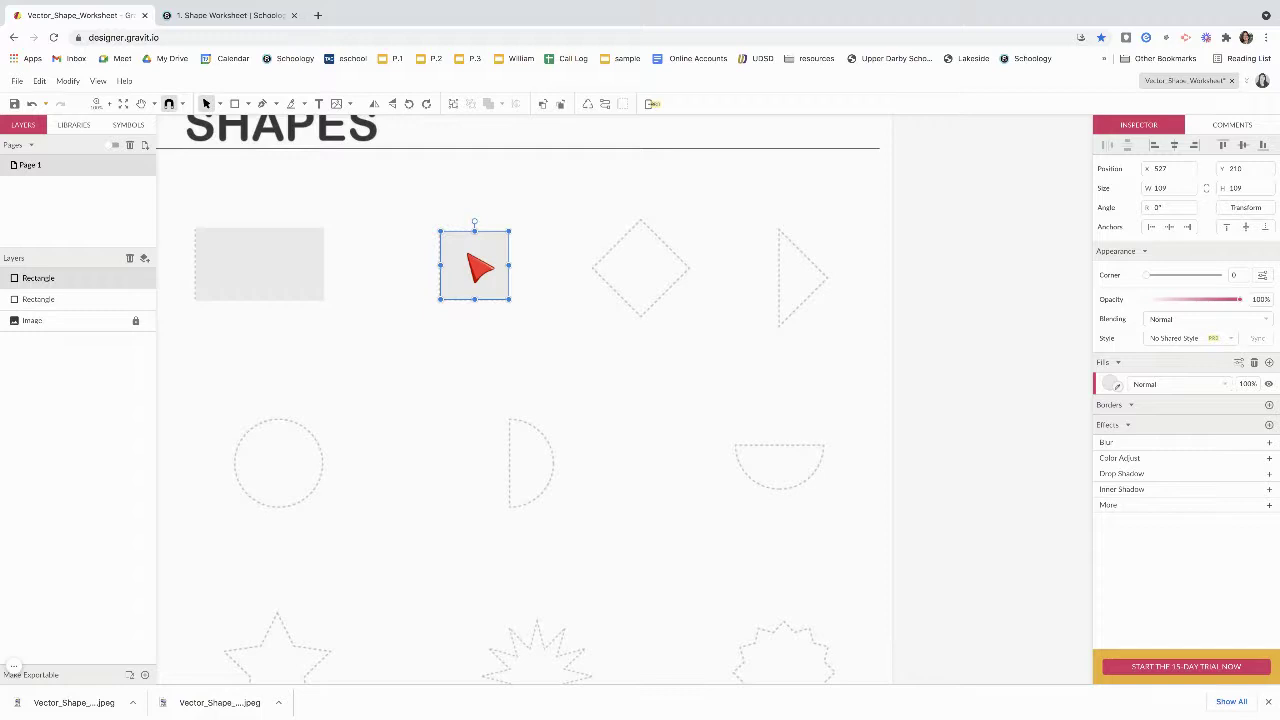
Copy the square onto the diamond outline and rotate it about 45° to match
left_click_drag(469, 260, 637, 256)
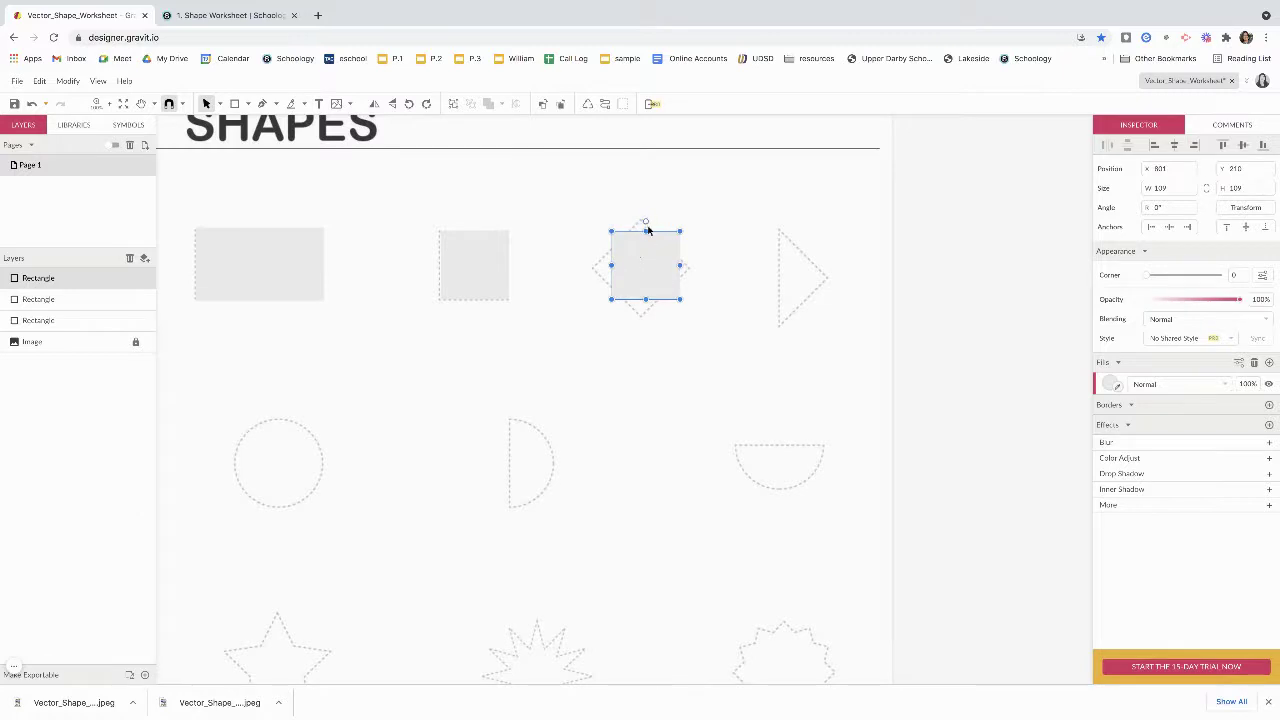
left_click_drag(646, 221, 678, 238)
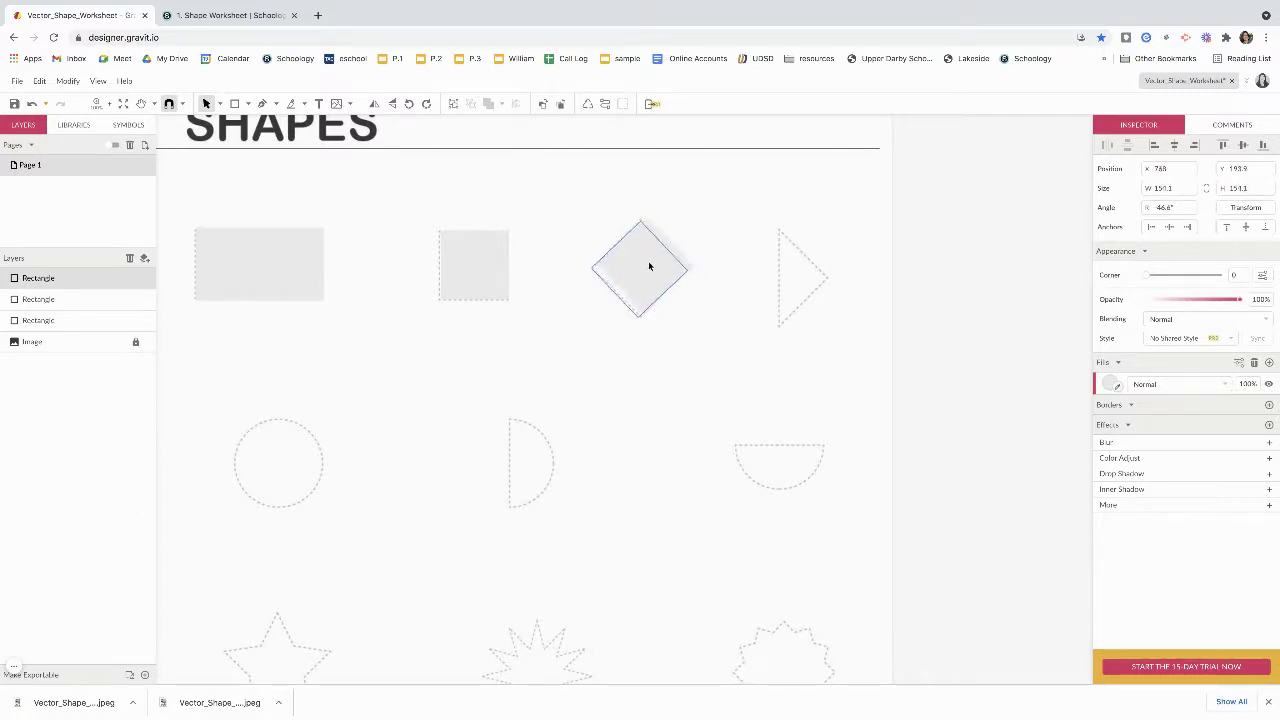
left_click(727, 289)
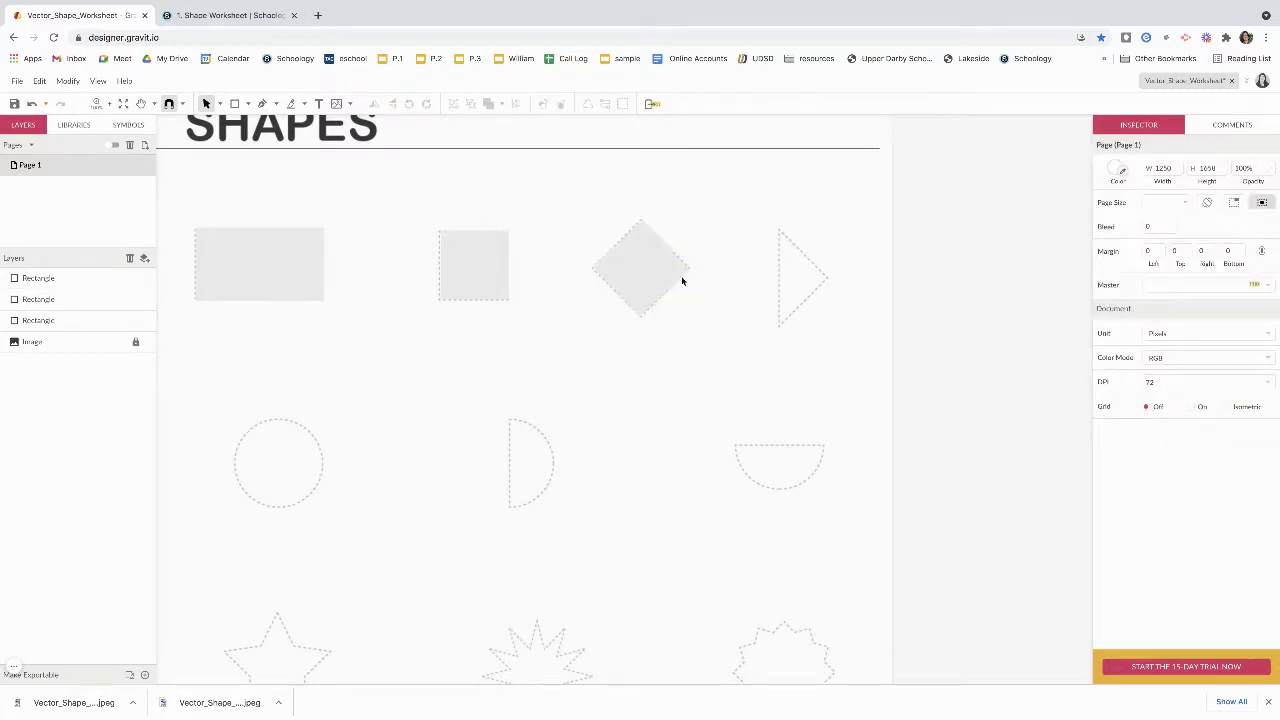
Duplicate the diamond and place the copy beside the triangle outline
left_click(641, 272)
key("ctrl+d")
left_click_drag(641, 272, 739, 340)
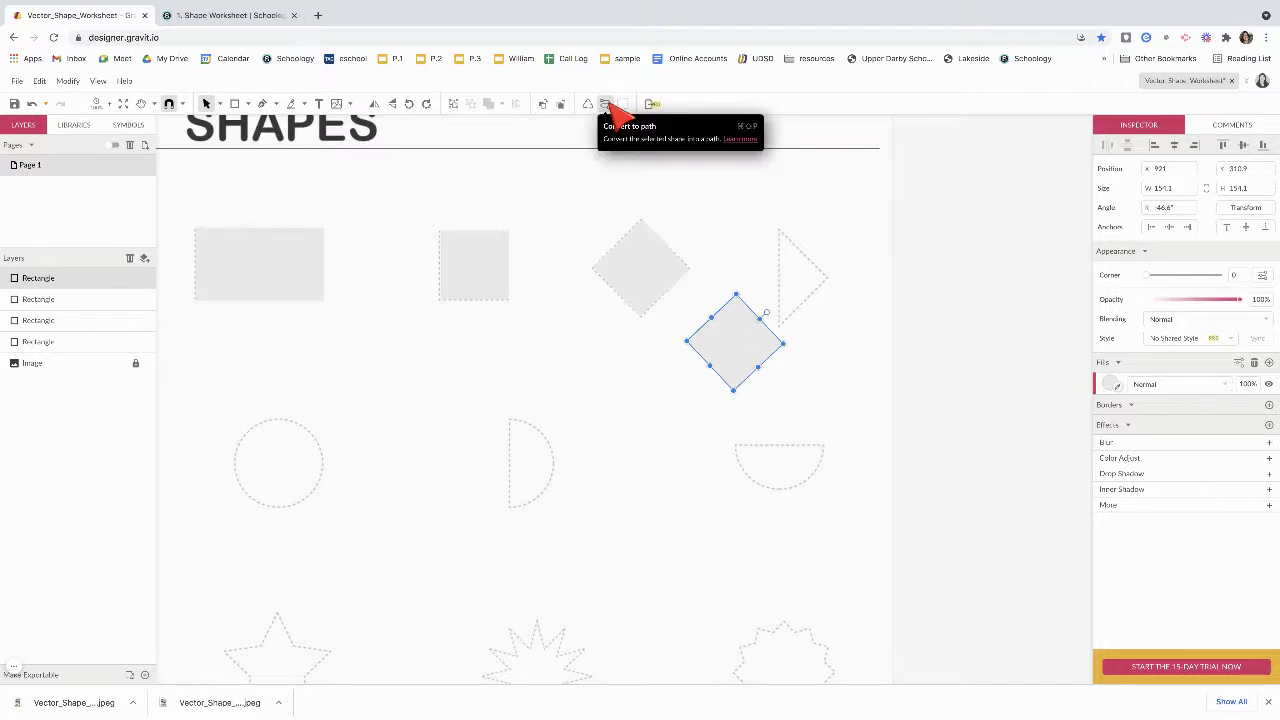
Convert the diamond copy to a path and delete its left anchor to form a triangle
left_click(606, 104)
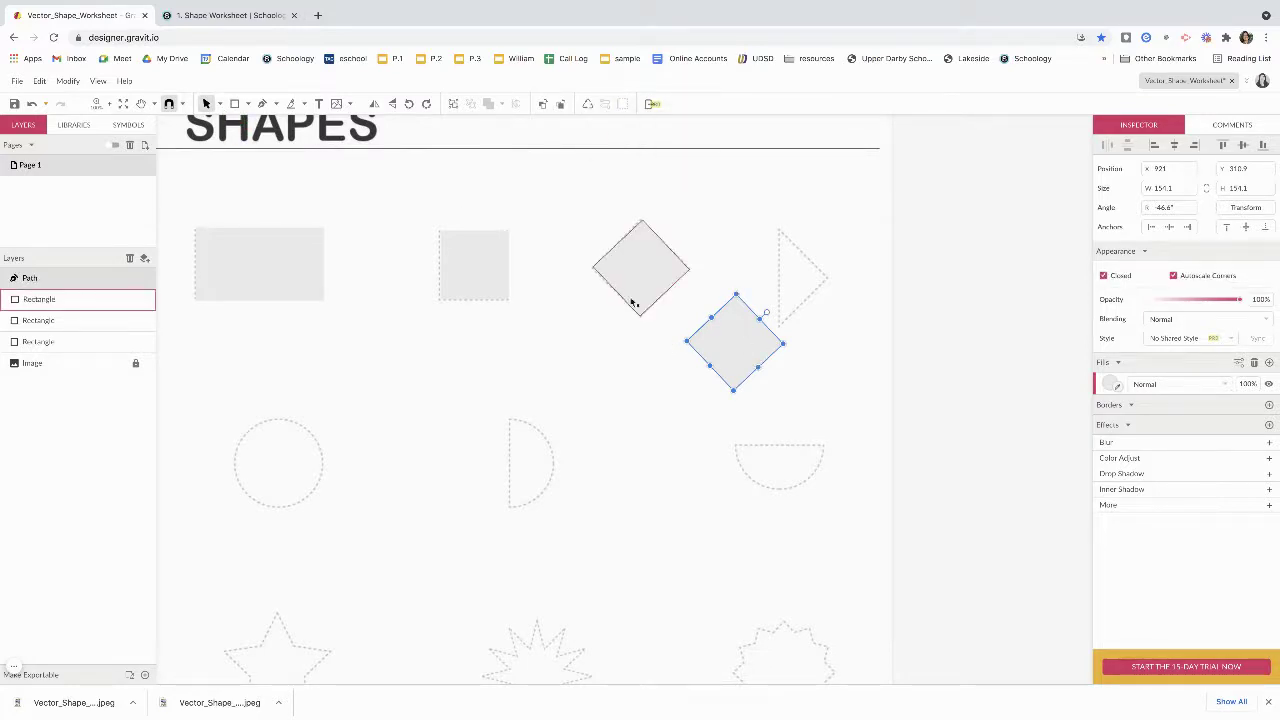
left_click(218, 104)
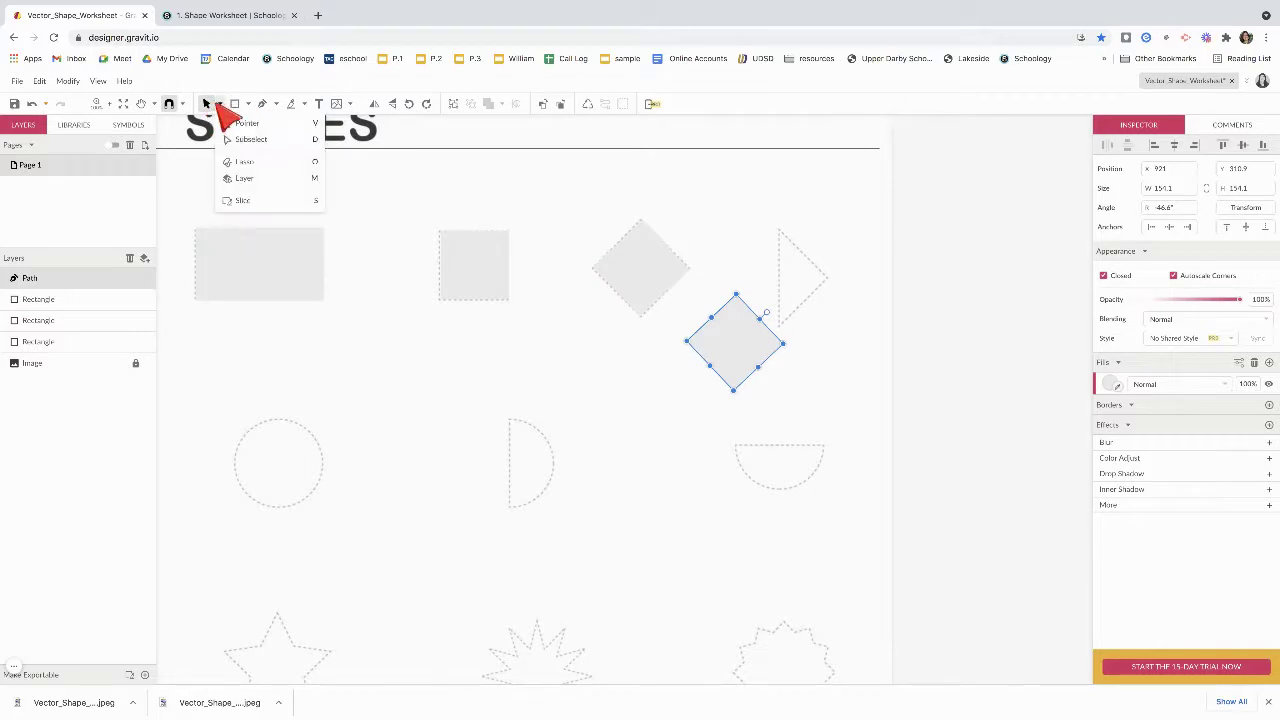
left_click(270, 145)
left_click(687, 343)
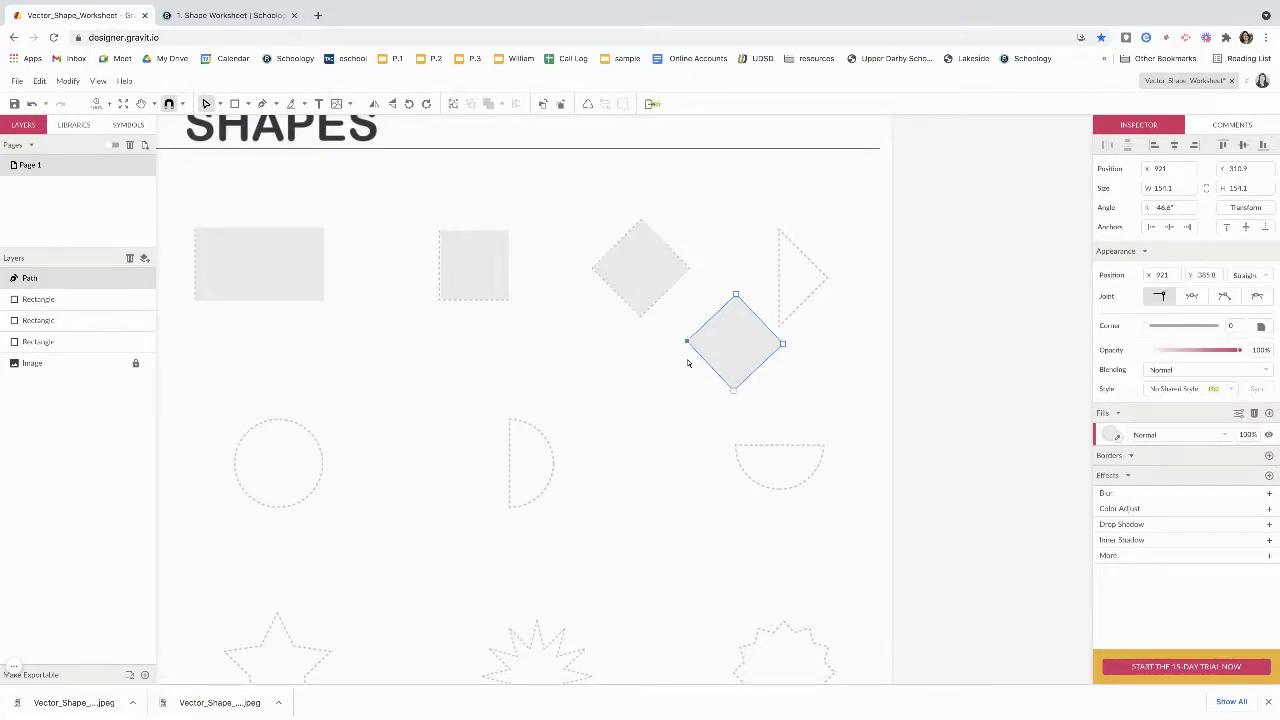
key("Delete")
left_click_drag(748, 340, 796, 266)
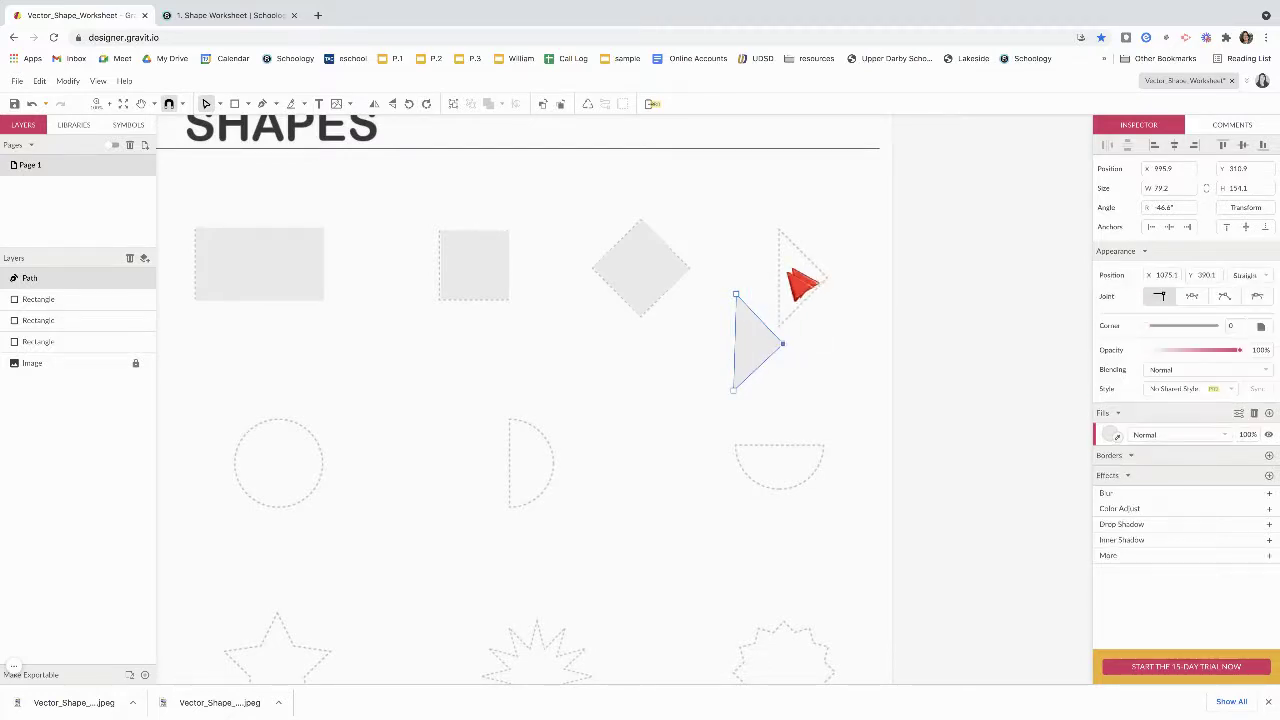
left_click(734, 389)
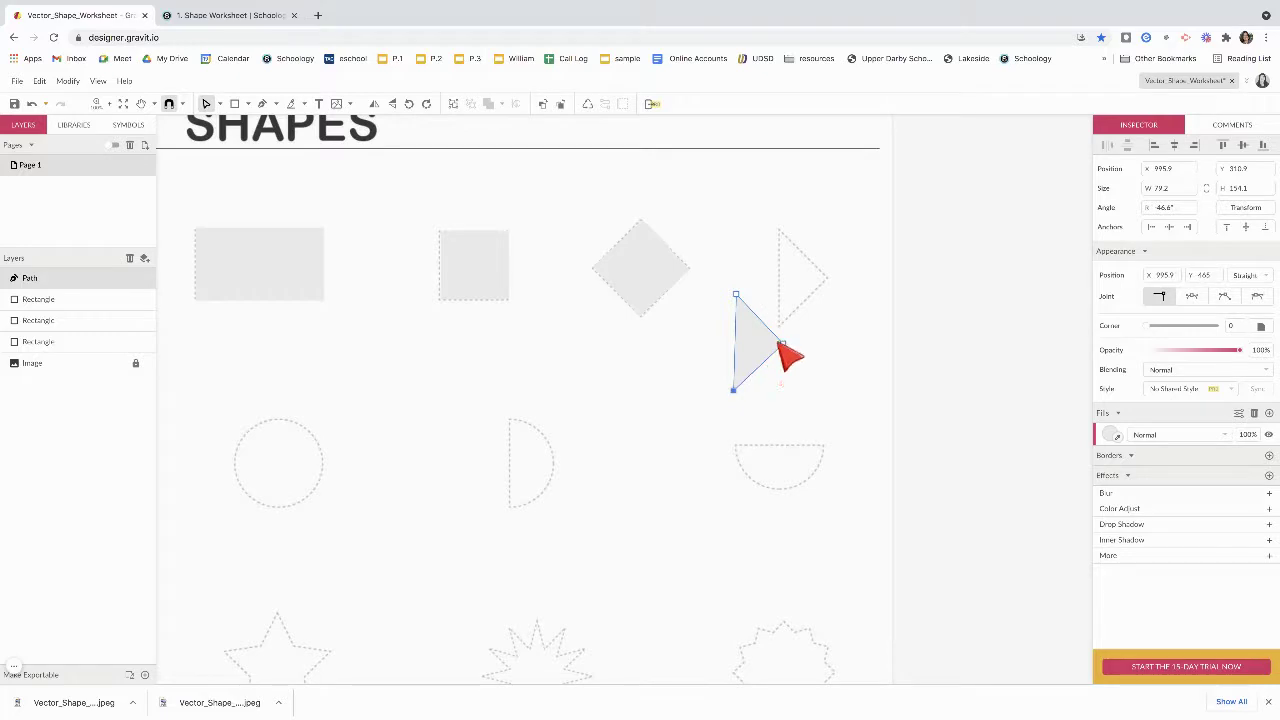
left_click(736, 296)
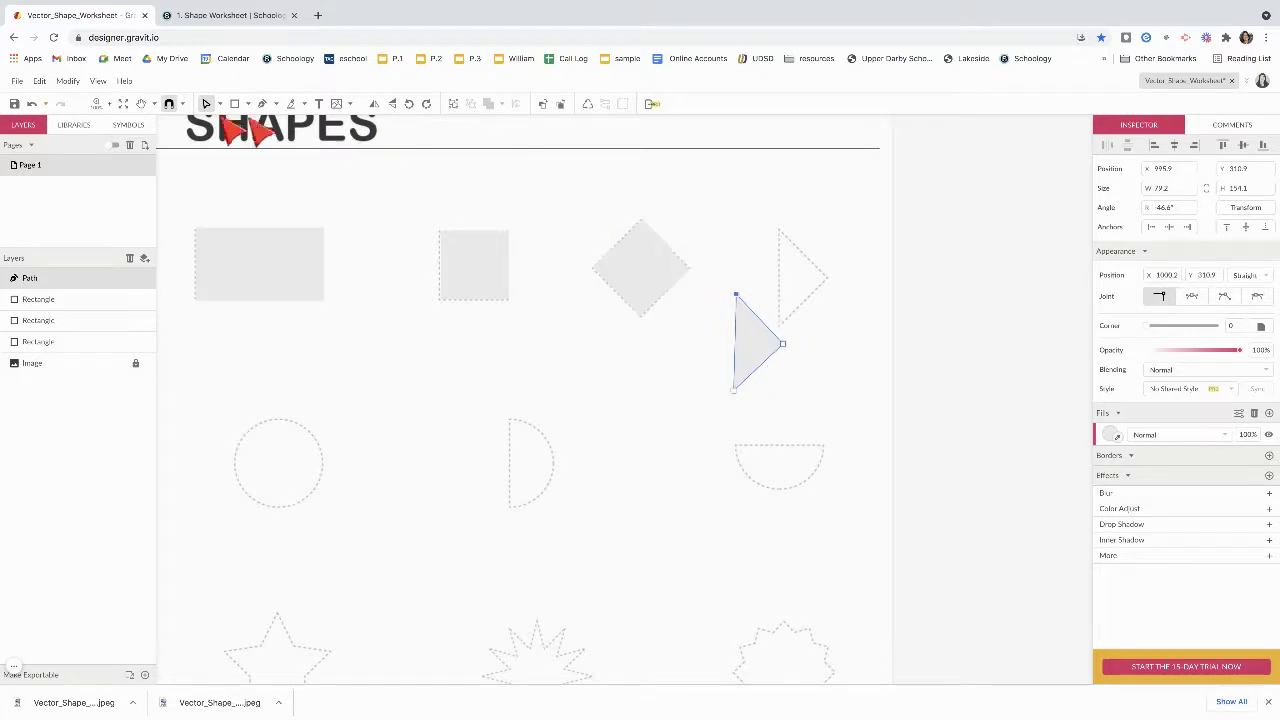
Move the grey triangle onto the dashed triangle outline
left_click(219, 104)
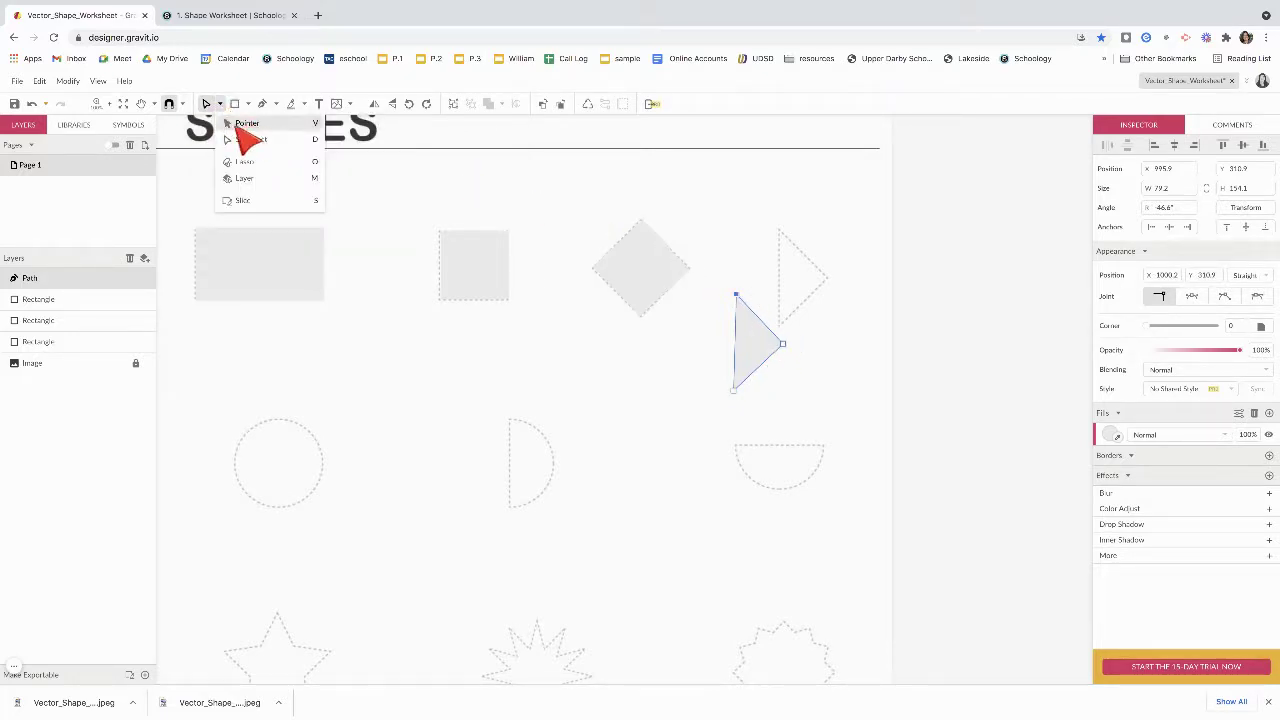
left_click(240, 125)
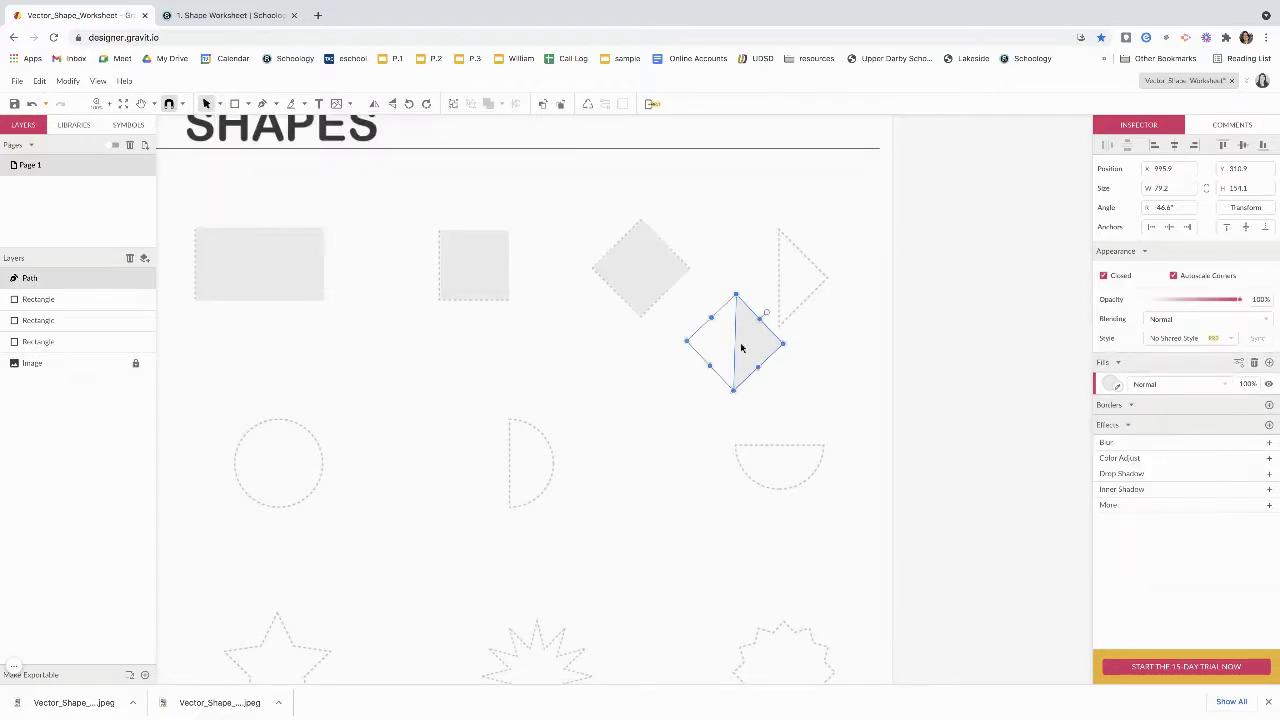
left_click_drag(741, 347, 785, 279)
Draw a 109 × 109 circle over the dashed circle outline and copy it beside the half-circle outline
left_click(672, 421)
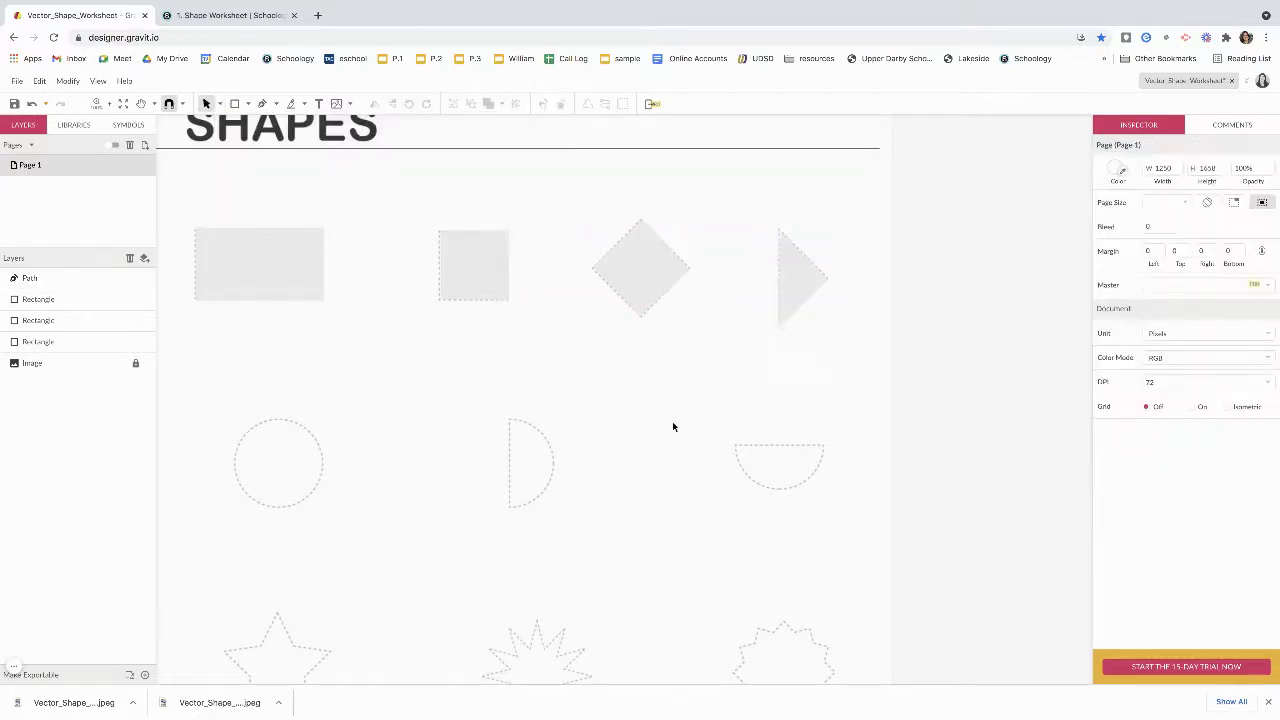
left_click(248, 104)
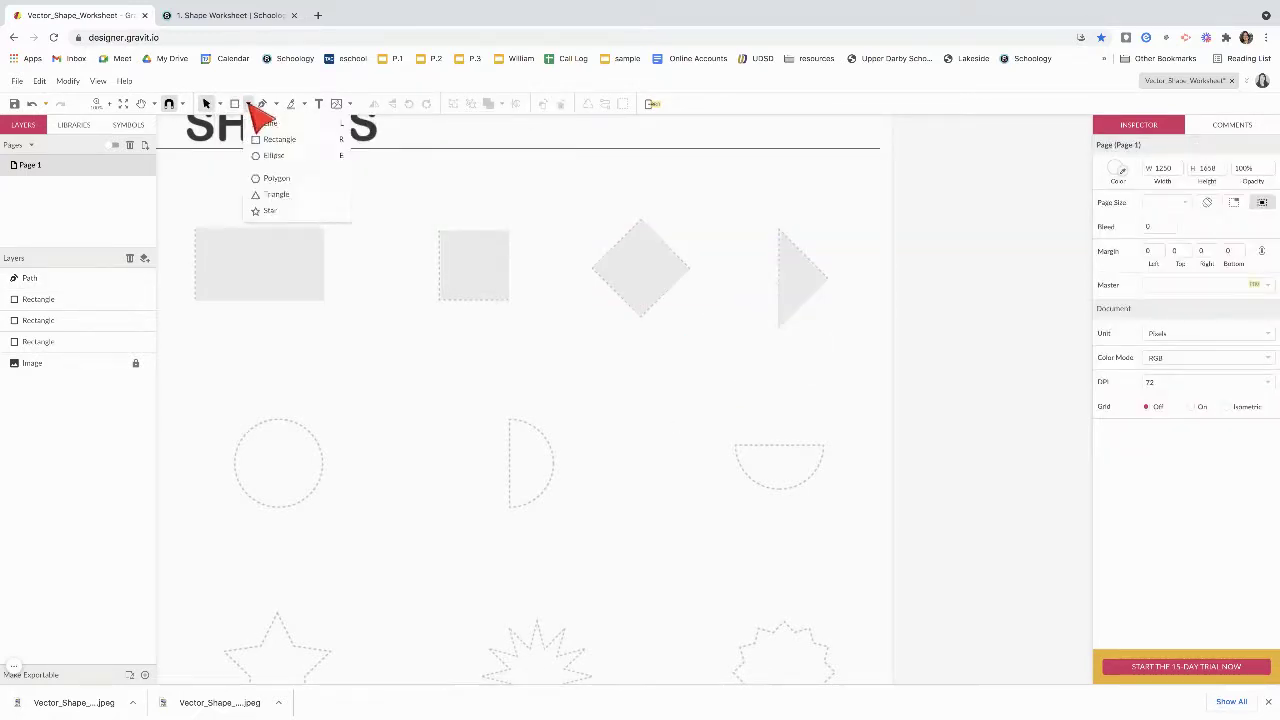
left_click(274, 156)
mouse_move(231, 430)
left_mouse_down()
mouse_move(379, 522)
mouse_move(308, 532)
mouse_move(296, 549)
mouse_move(349, 548)
mouse_move(333, 500)
mouse_move(340, 517)
mouse_move(298, 473)
left_mouse_up()
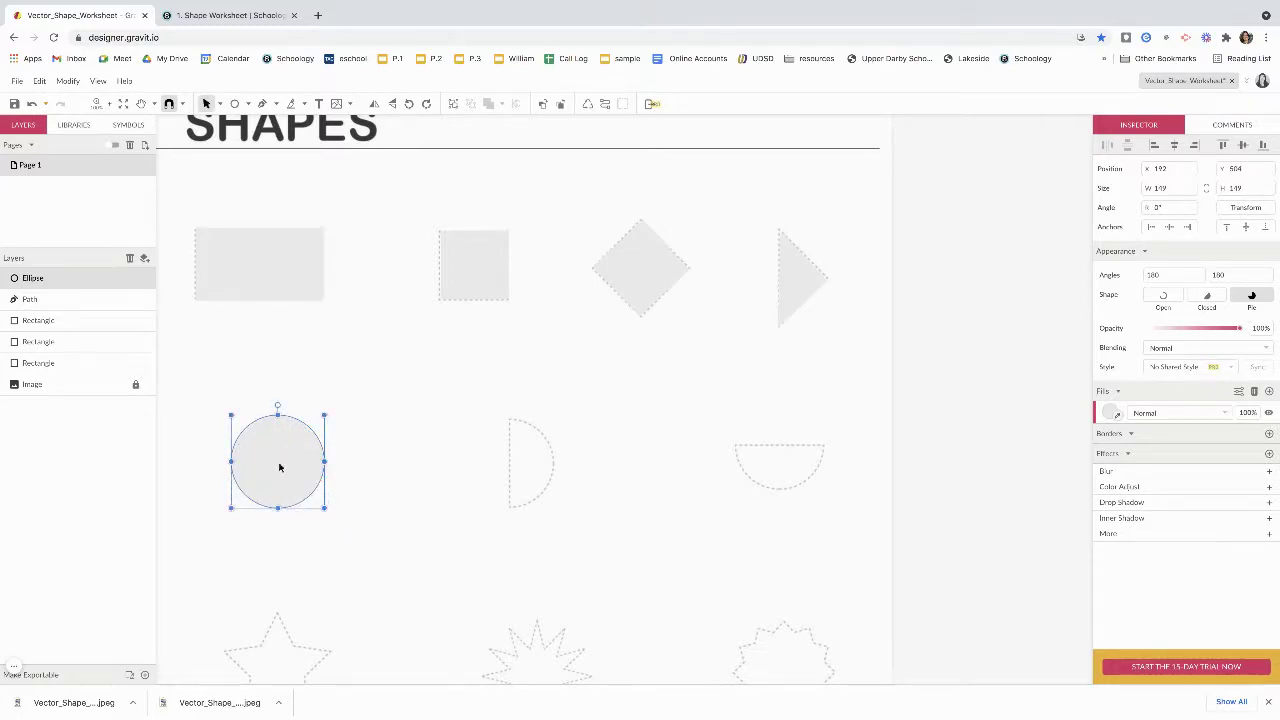
left_click_drag(280, 466, 449, 464)
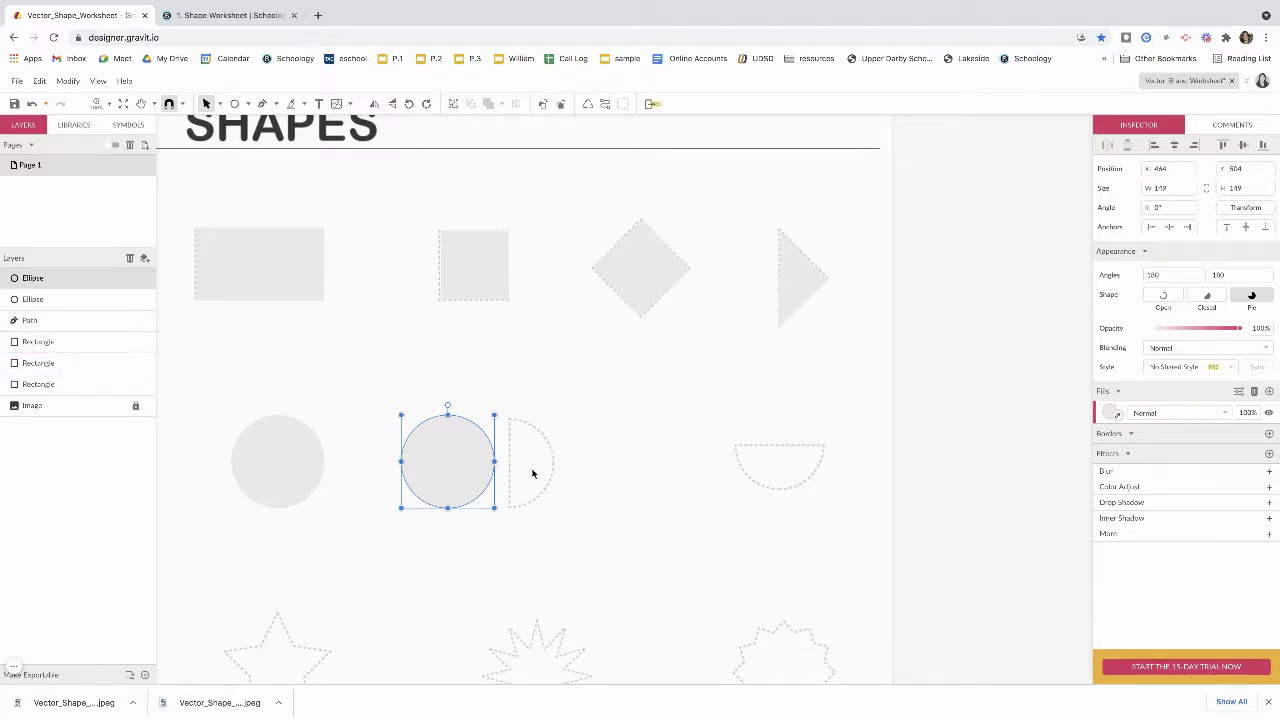
Convert the circle copy to a path and delete its left anchor point
left_click(606, 105)
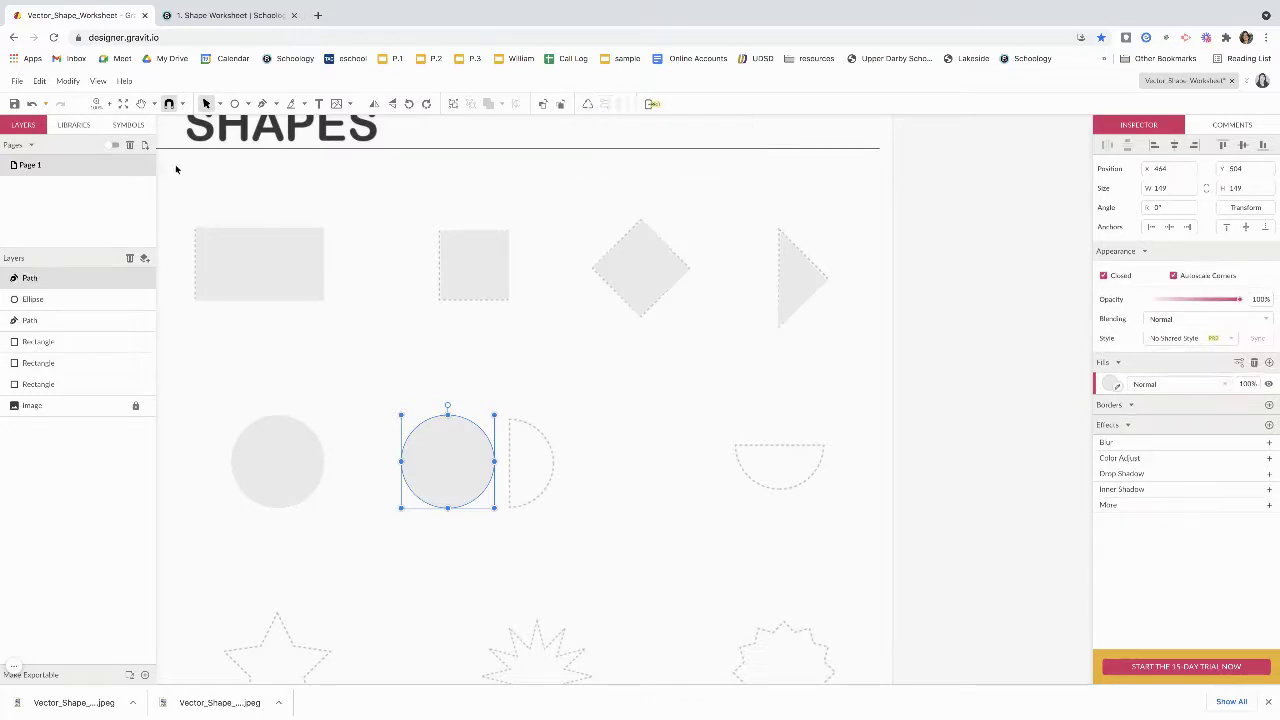
left_click(218, 105)
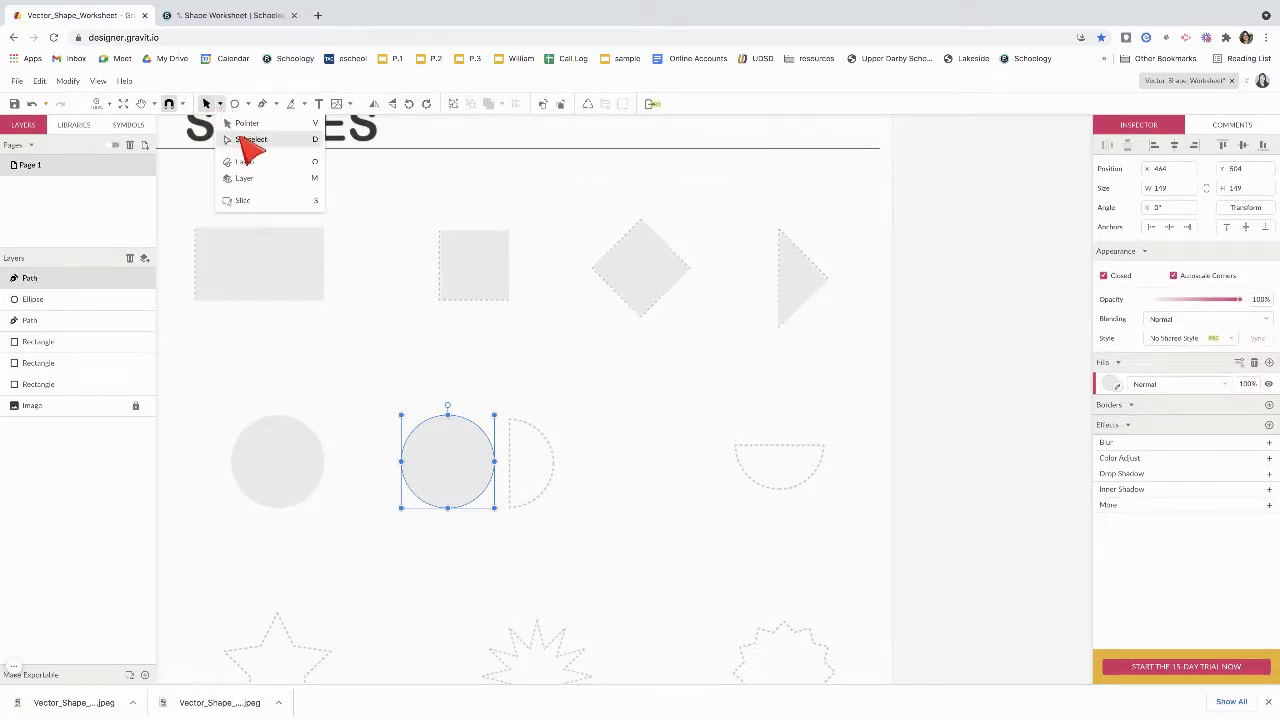
left_click(241, 139)
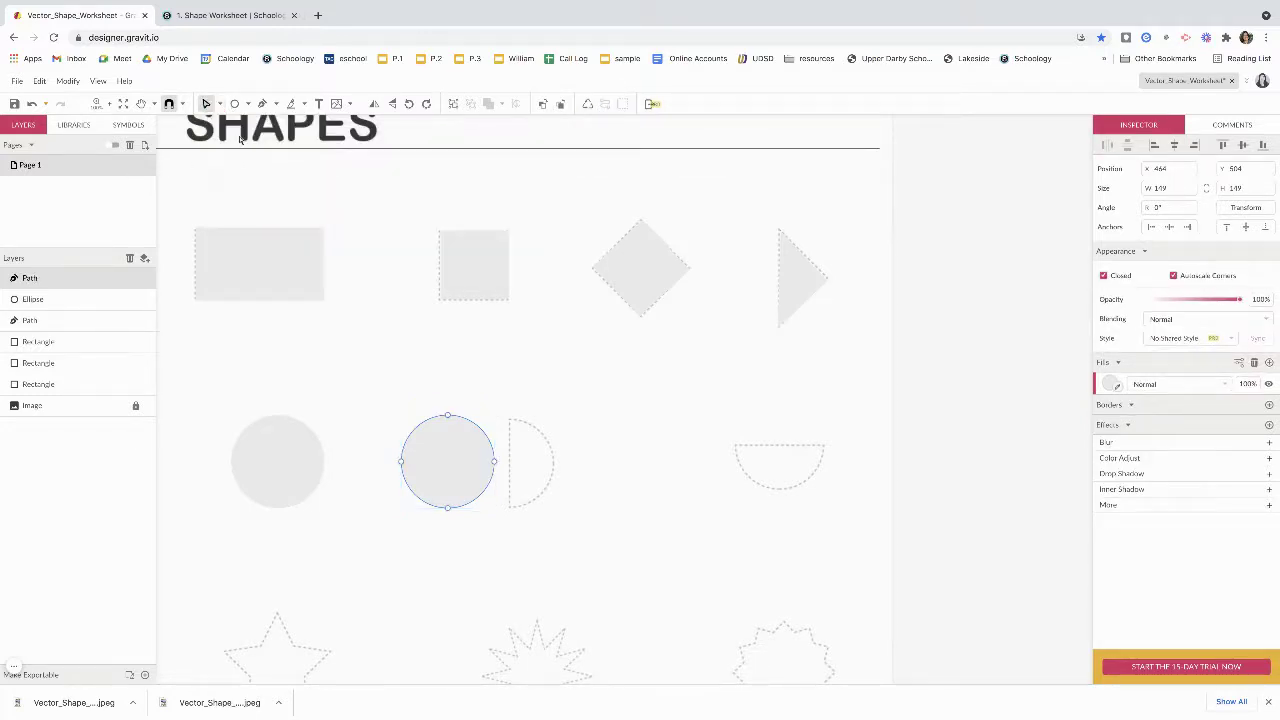
left_click(403, 462)
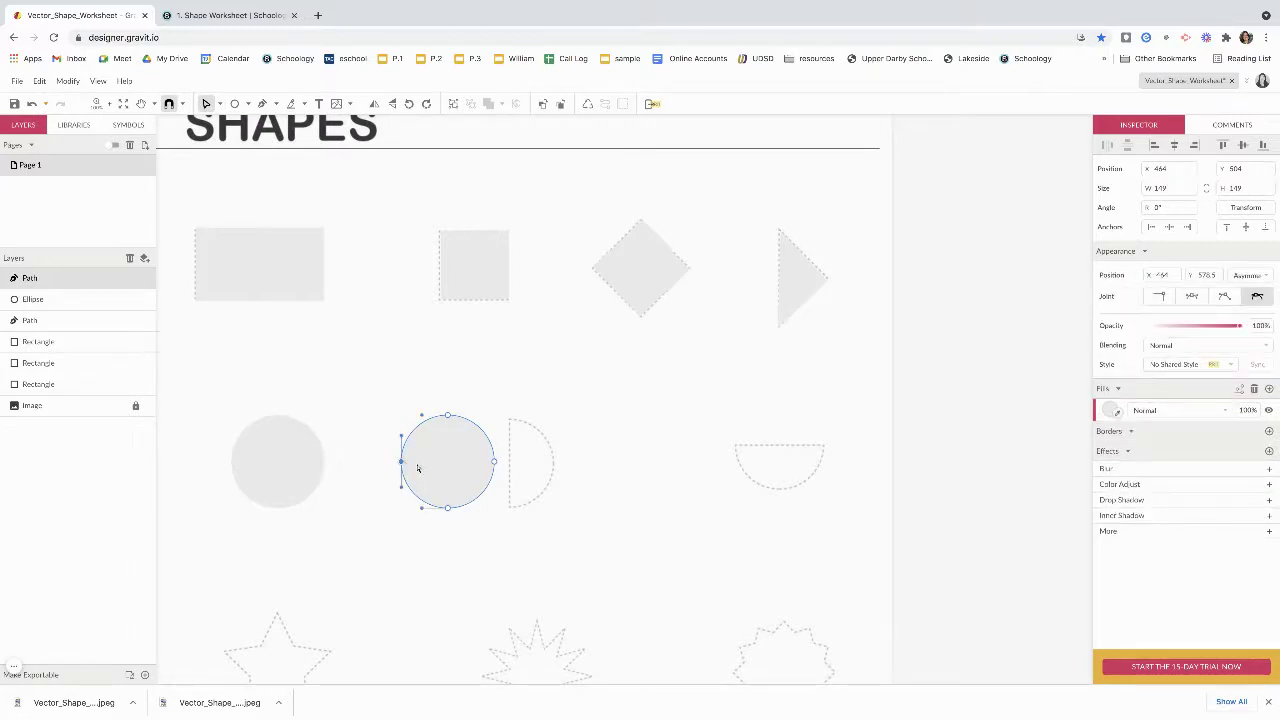
key("Delete")
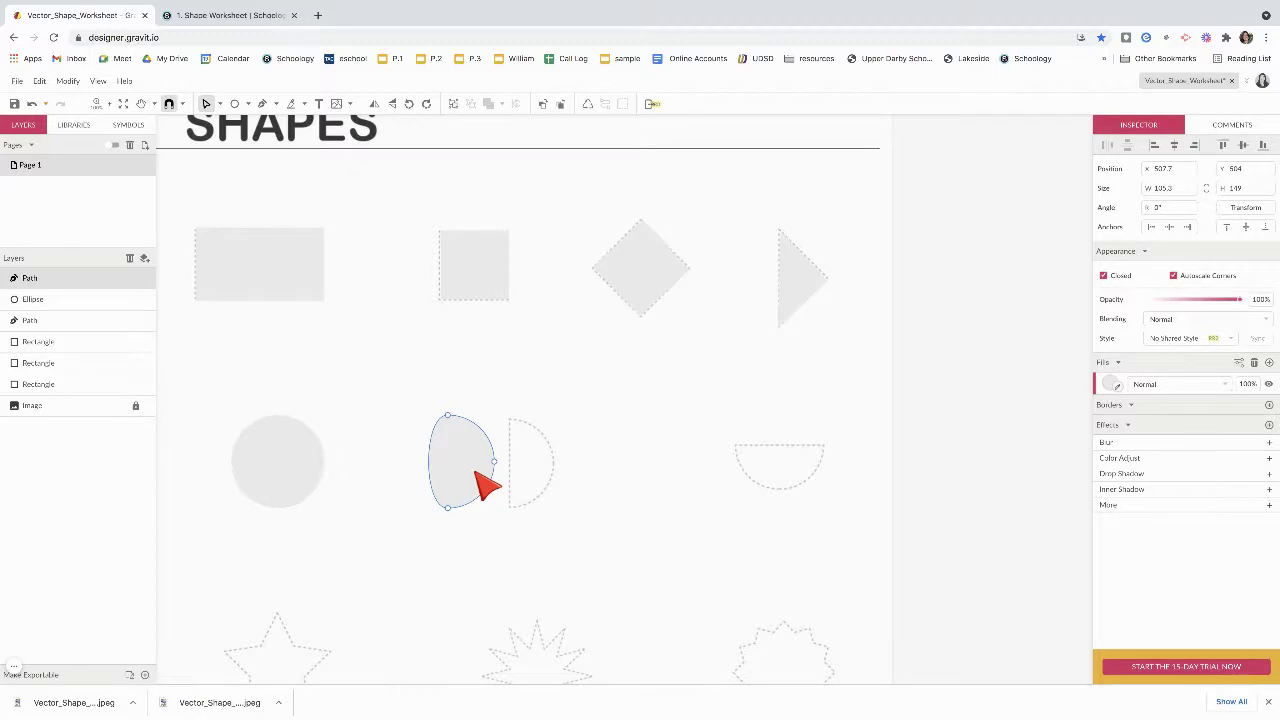
key("ctrl+plus")
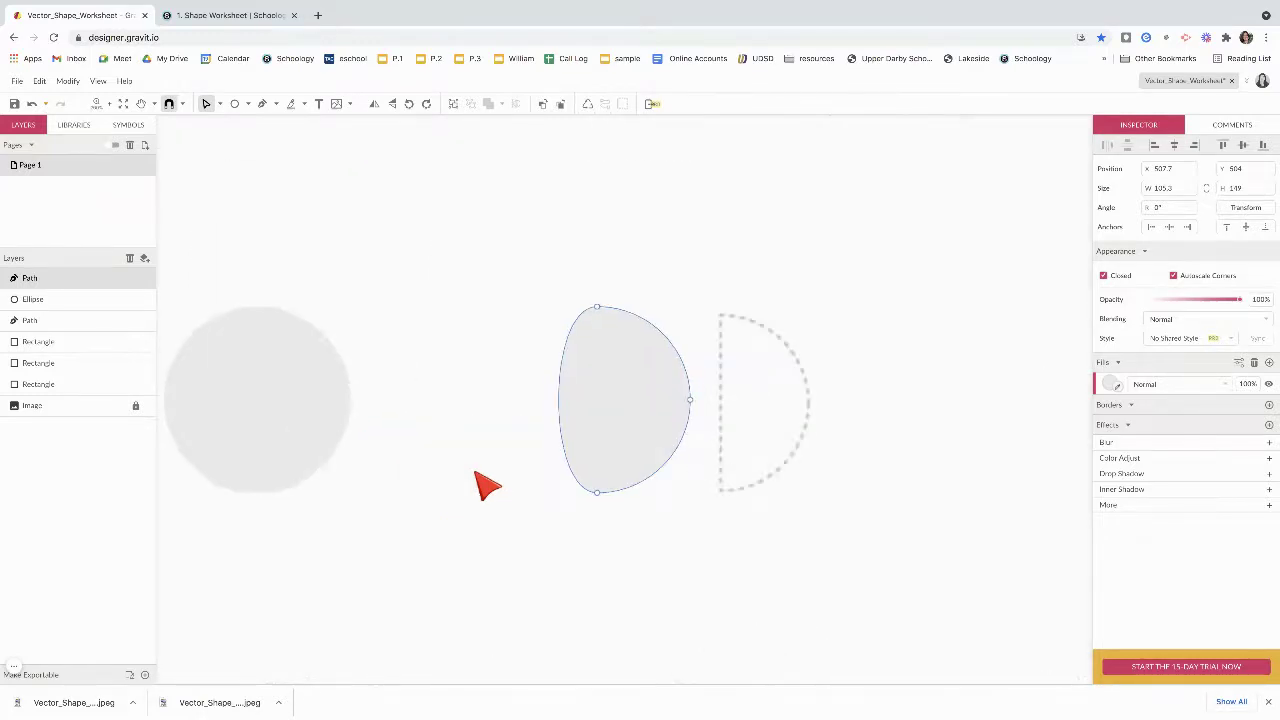
Drag the top and bottom anchors' handles to straighten the left edge, giving a 75.1 × 149.3 half circle
left_click_drag(697, 571, 571, 566)
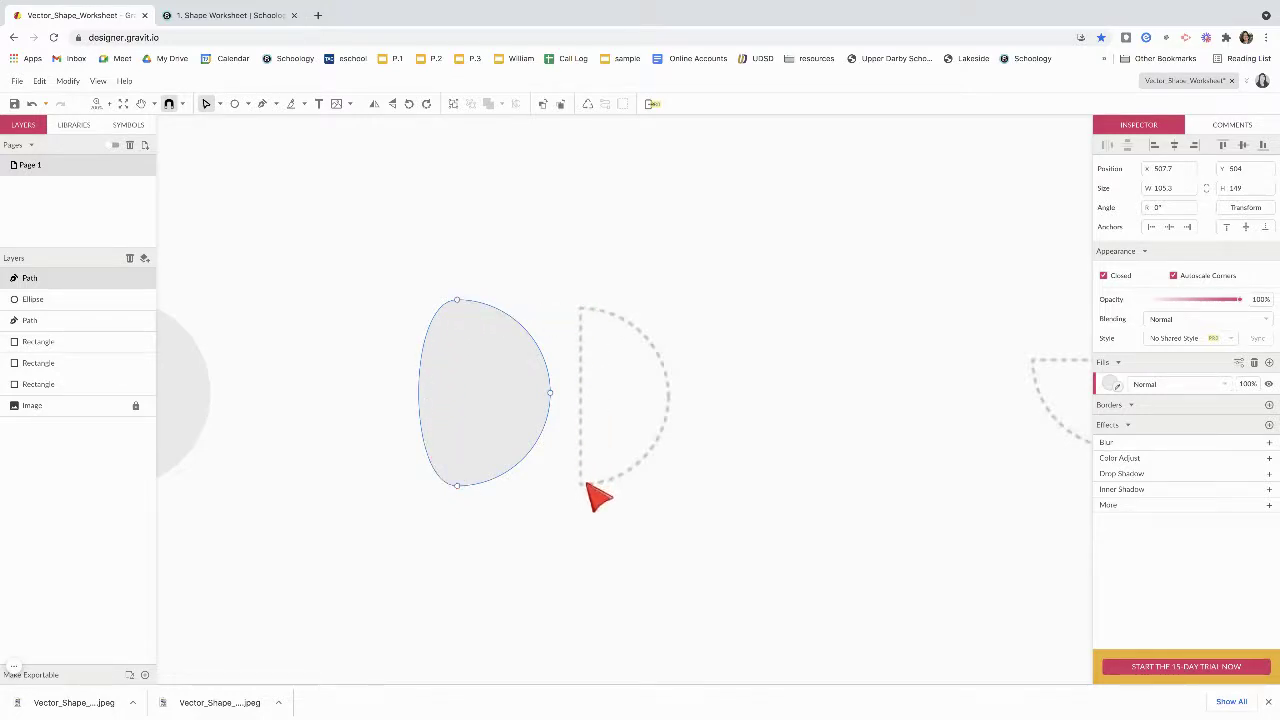
left_click(457, 300)
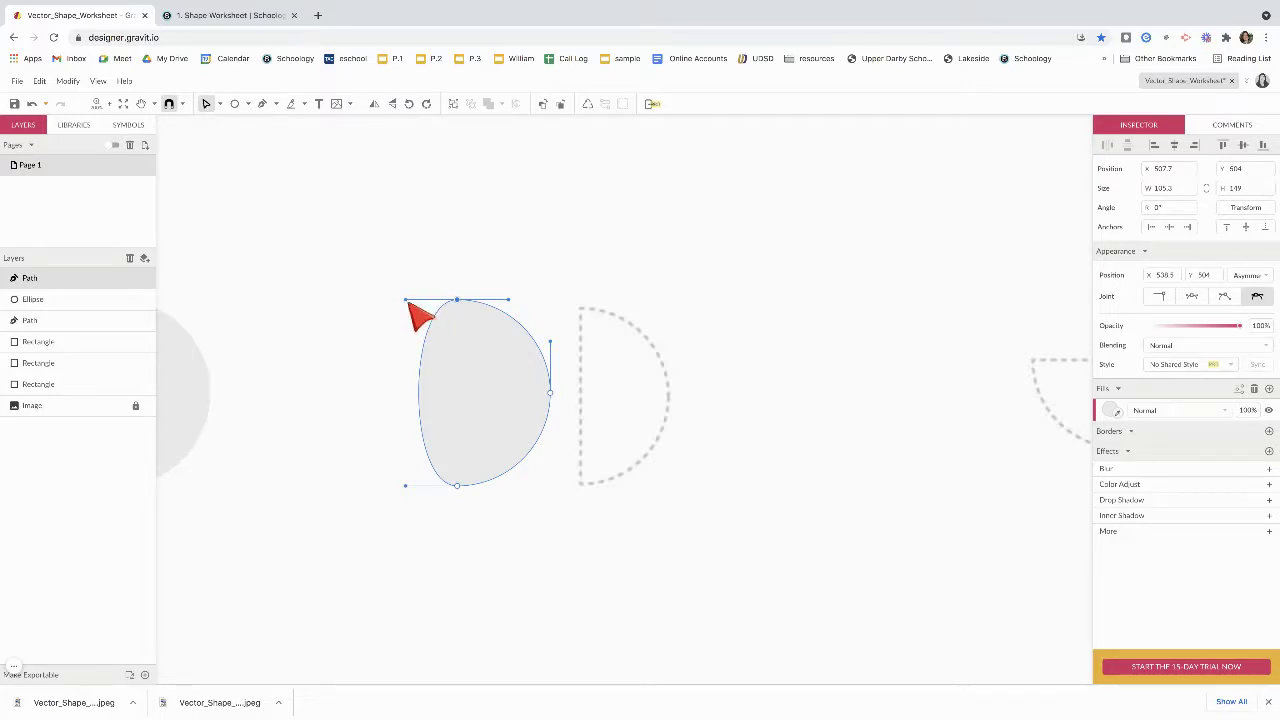
left_click_drag(404, 299, 458, 301)
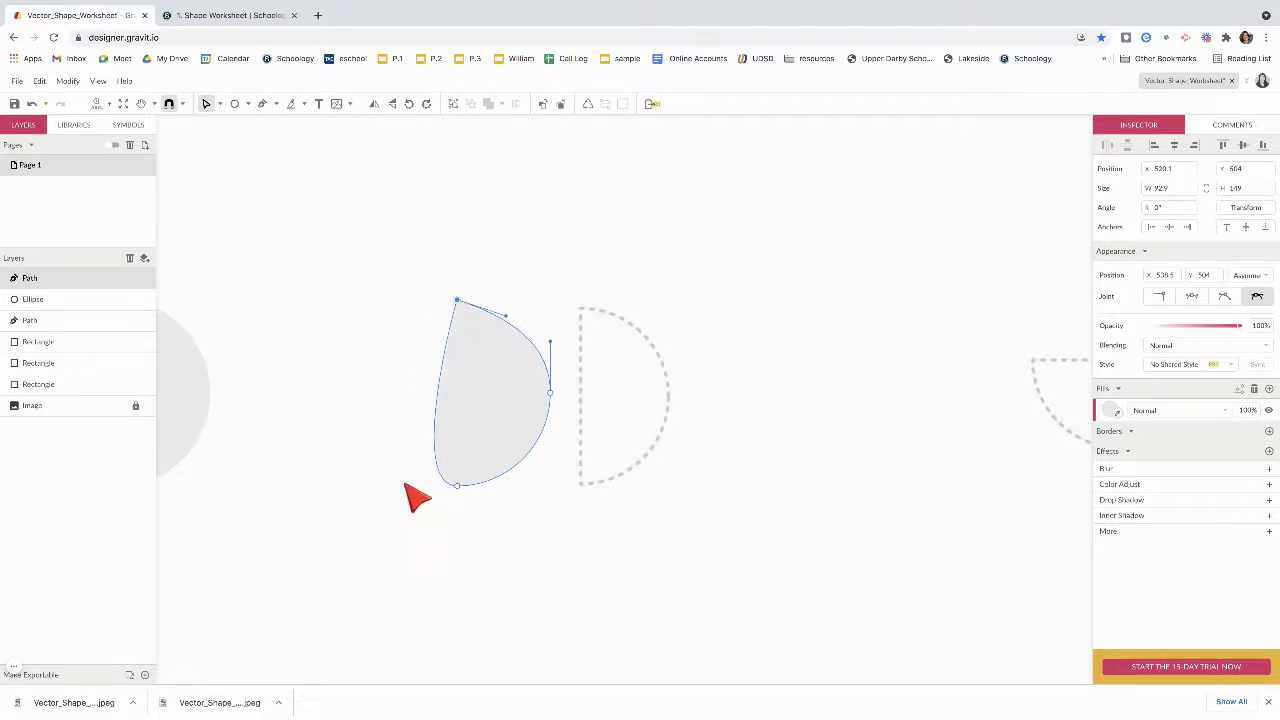
left_click_drag(406, 487, 458, 489)
left_click_drag(507, 316, 512, 299)
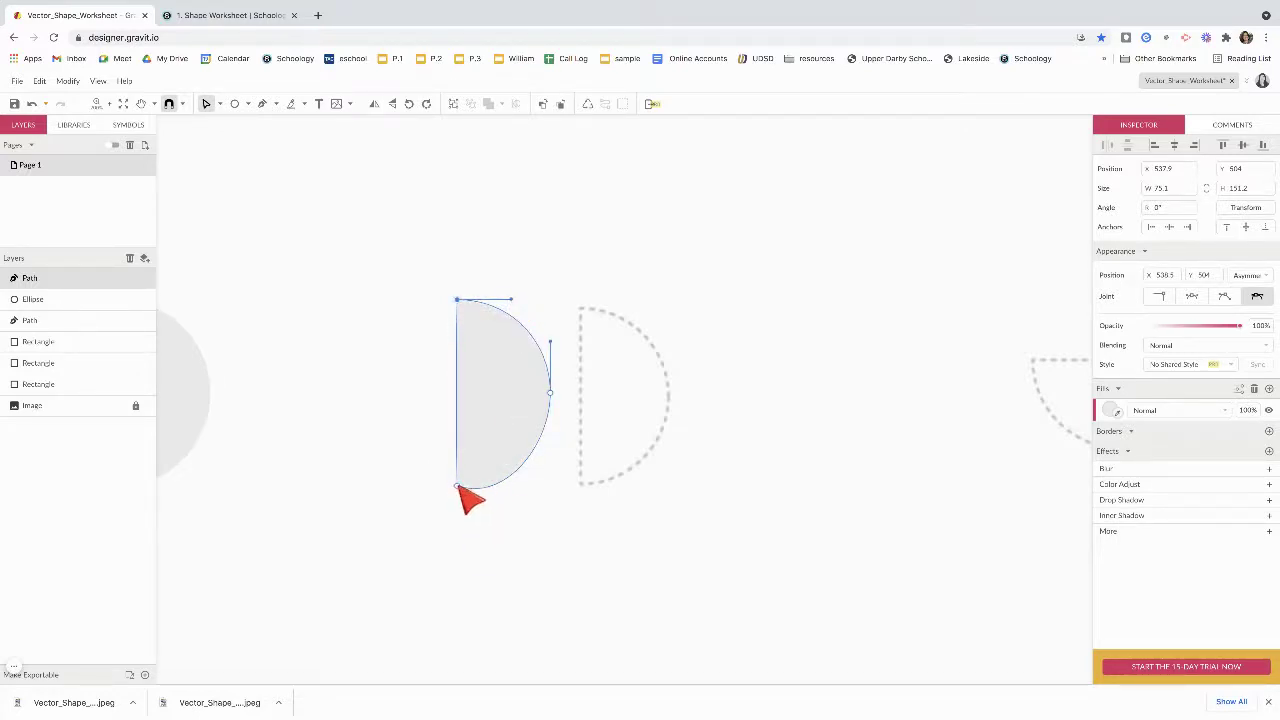
left_click_drag(458, 487, 517, 490)
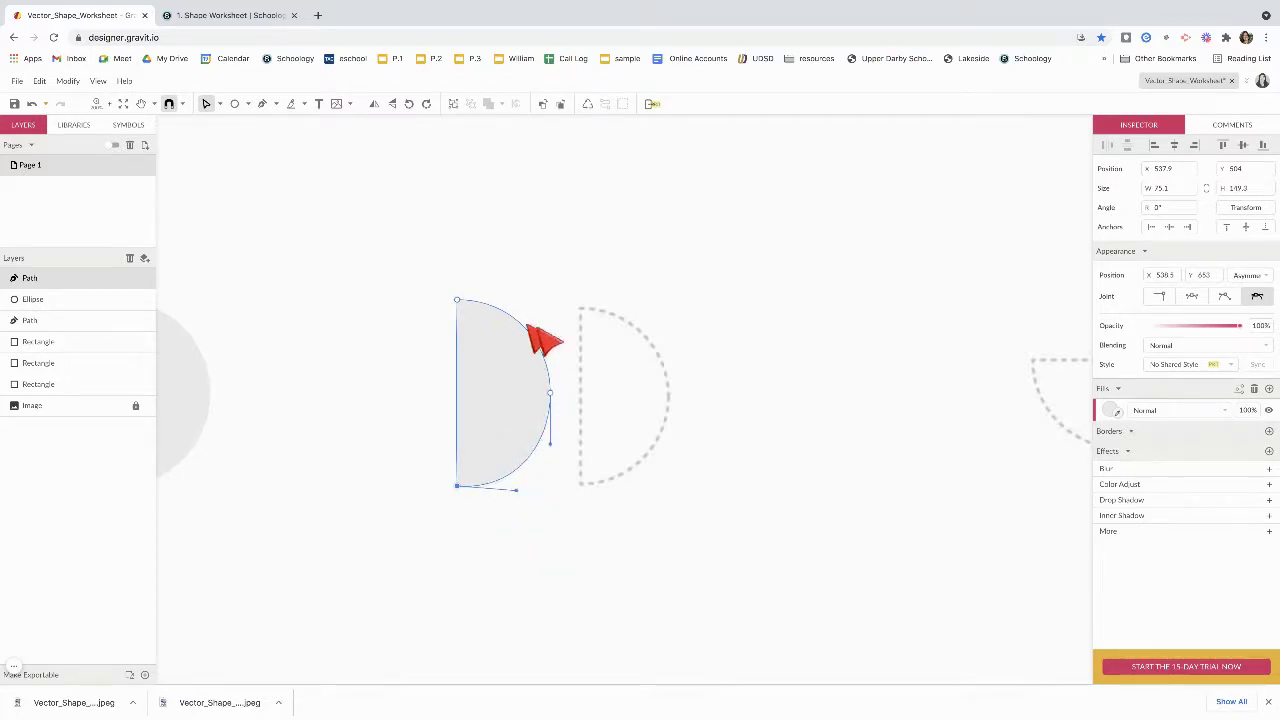
Move the half-circle onto its dashed half-circle outline
left_click(220, 104)
left_click(244, 124)
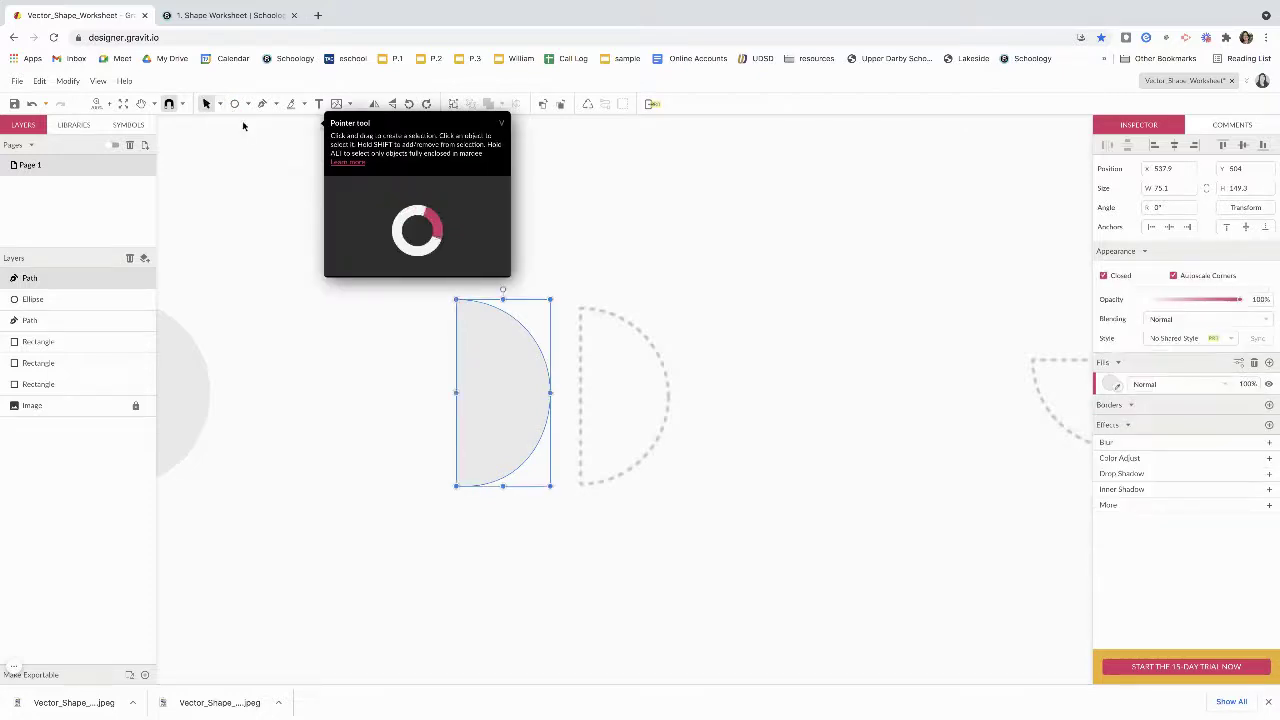
left_click_drag(512, 367, 636, 367)
left_click(903, 412)
Duplicate the half-circle and rotate the copy about 90° so it opens downward
key("h")
left_click_drag(971, 414, 686, 404)
left_click_drag(218, 372, 266, 371)
key("v")
left_click(334, 374)
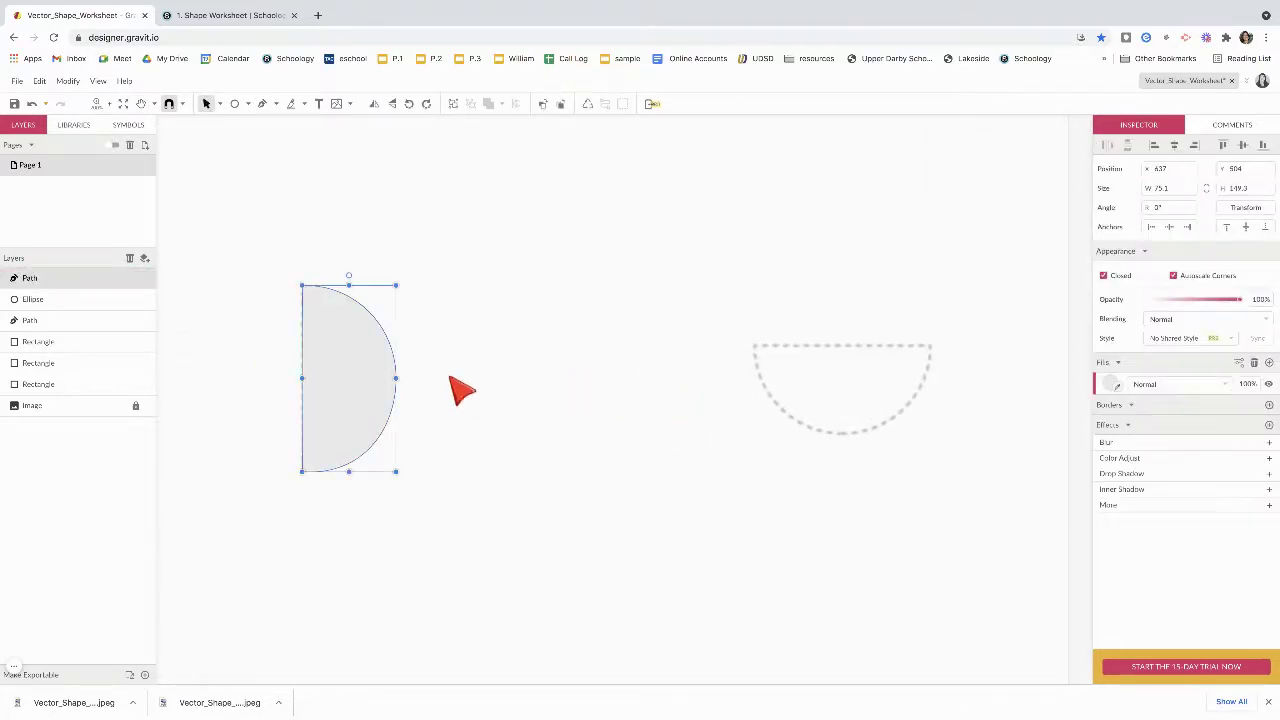
left_click_drag(366, 383, 644, 379)
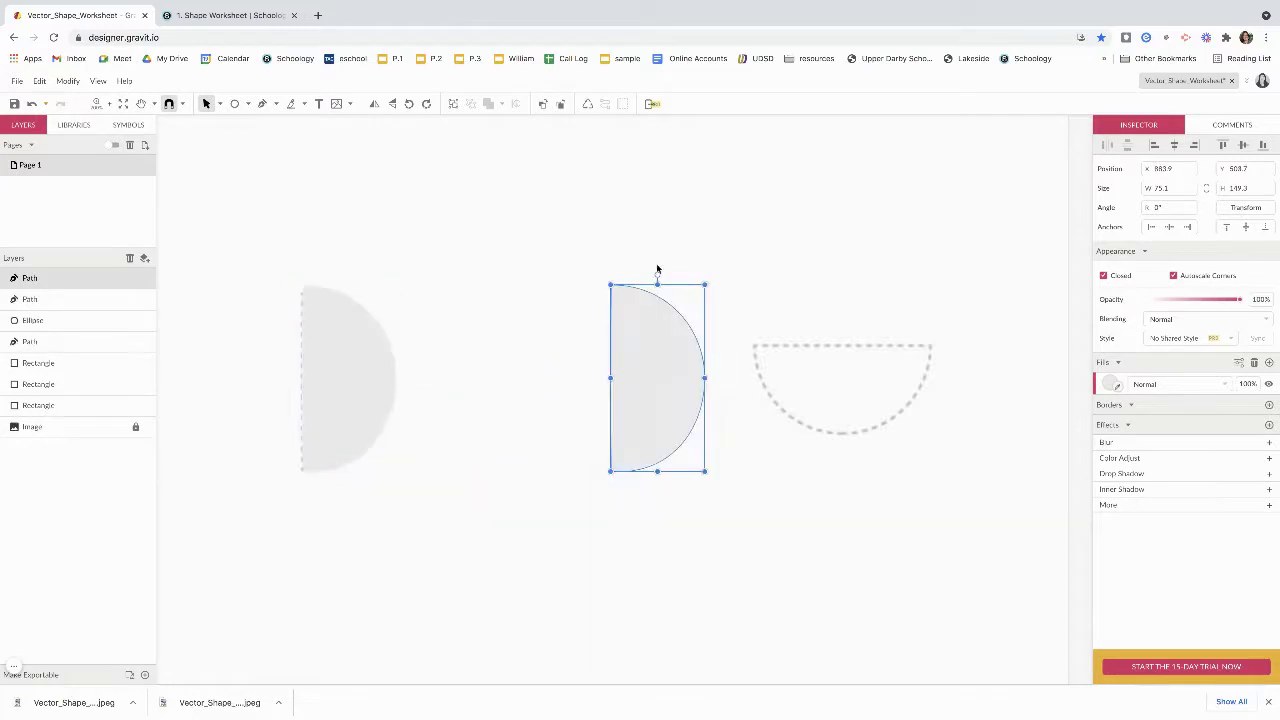
left_click_drag(659, 276, 879, 380)
key("ctrl+minus")
key("ctrl+minus")
key("space")
left_click_drag(423, 480, 579, 213)
Draw five-point stars over the left dotted star and the middle starburst outline
left_click(248, 104)
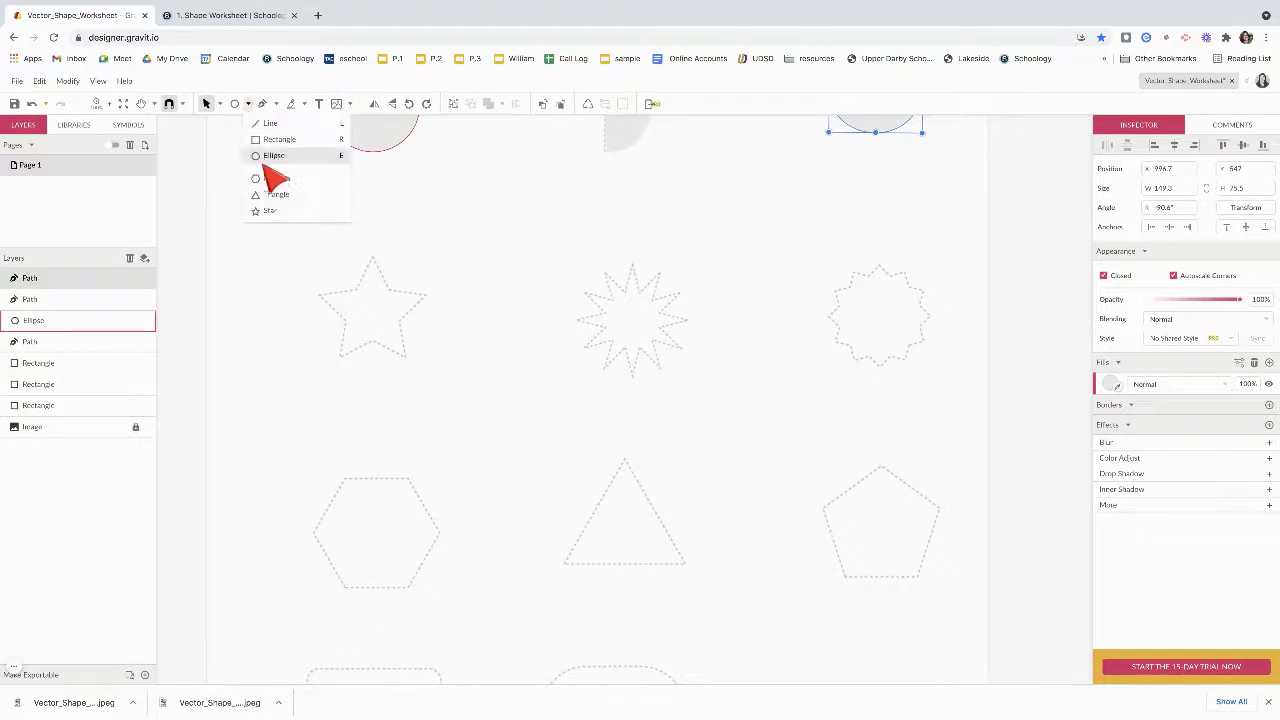
left_click(272, 211)
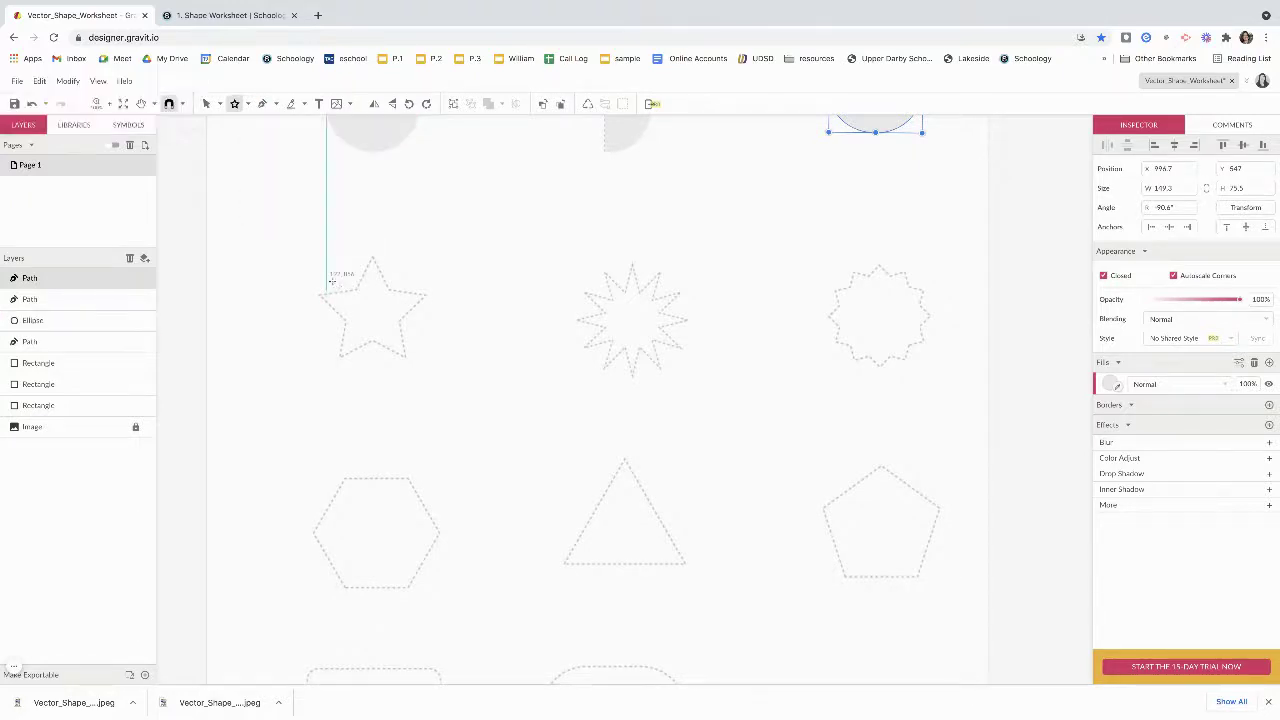
mouse_move(322, 294)
left_mouse_down()
mouse_move(405, 345)
mouse_move(390, 350)
mouse_move(363, 319)
left_mouse_up()
left_click(235, 104)
mouse_move(610, 292)
left_mouse_down()
mouse_move(606, 222)
mouse_move(622, 330)
left_mouse_up()
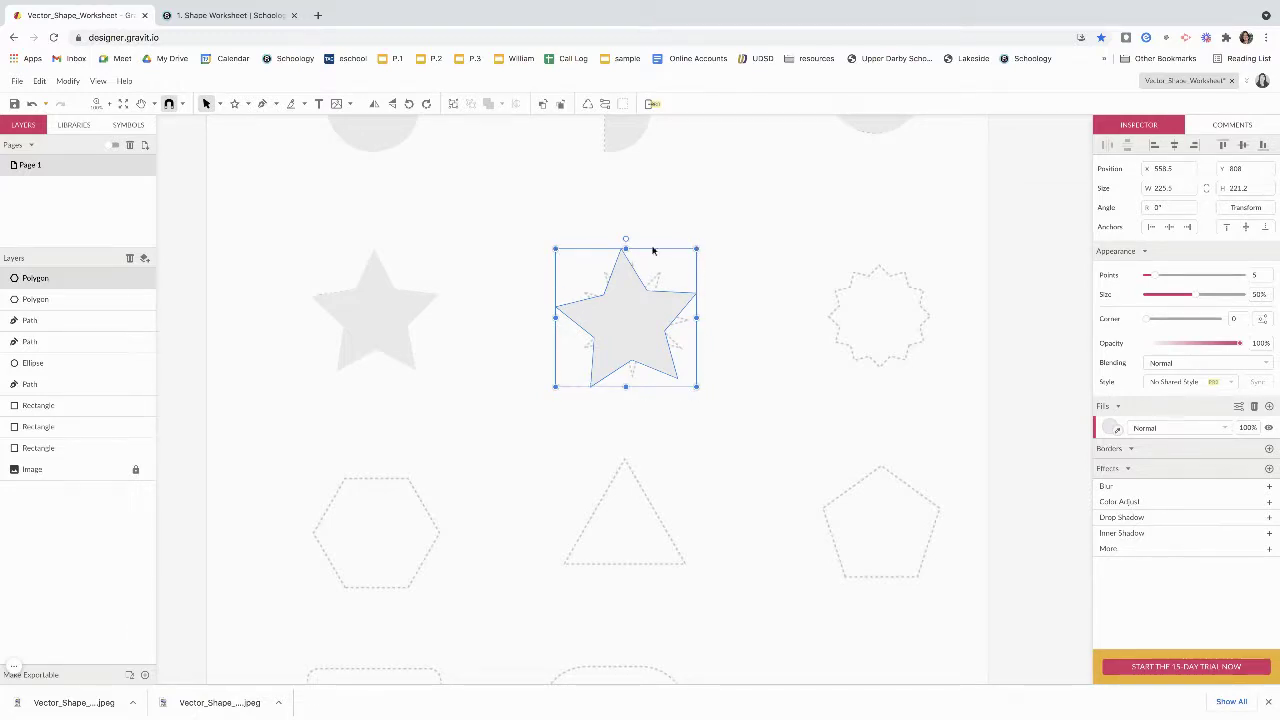
Dismiss the auto-save prompt and raise the middle star's points from 5 to 11
left_click(776, 256)
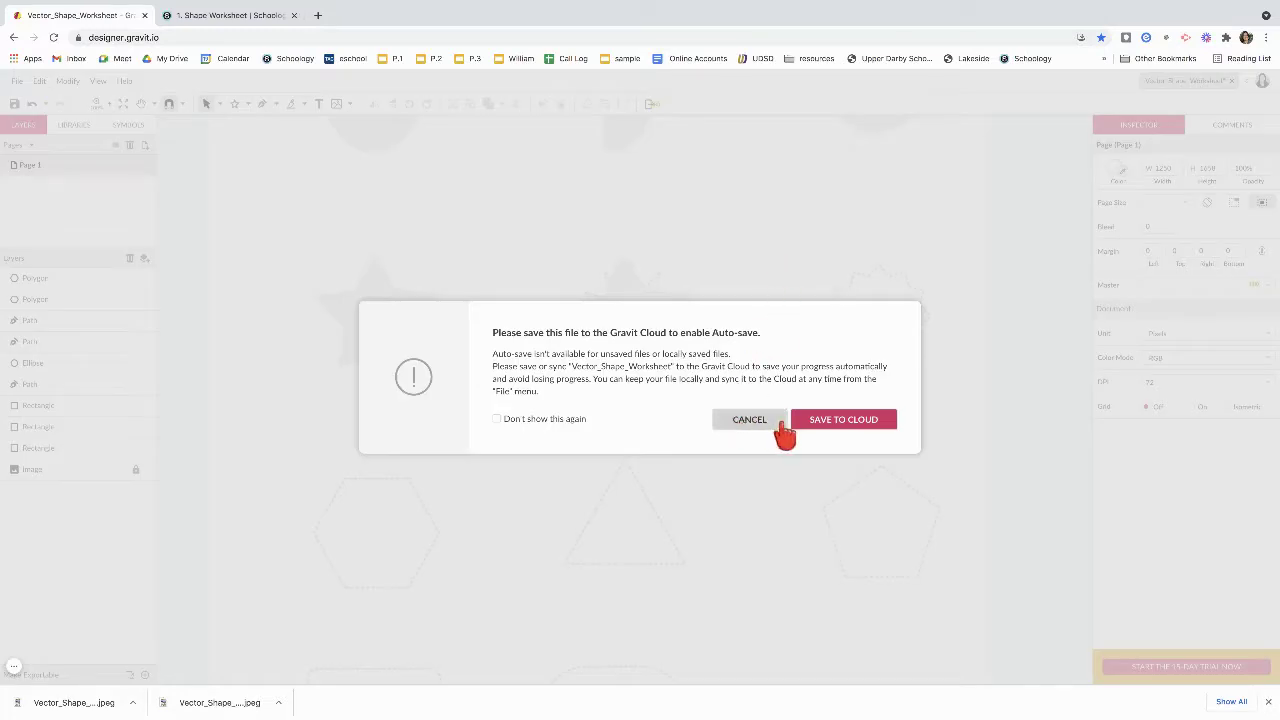
left_click(760, 422)
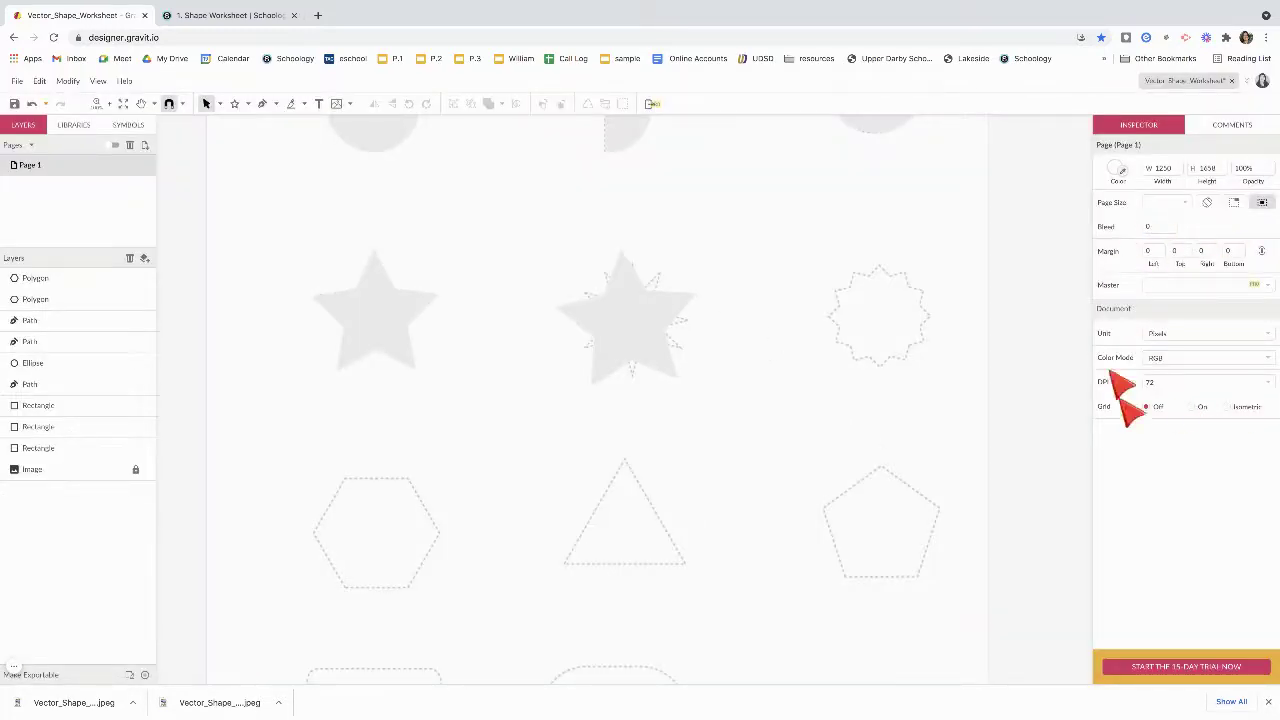
left_click(628, 334)
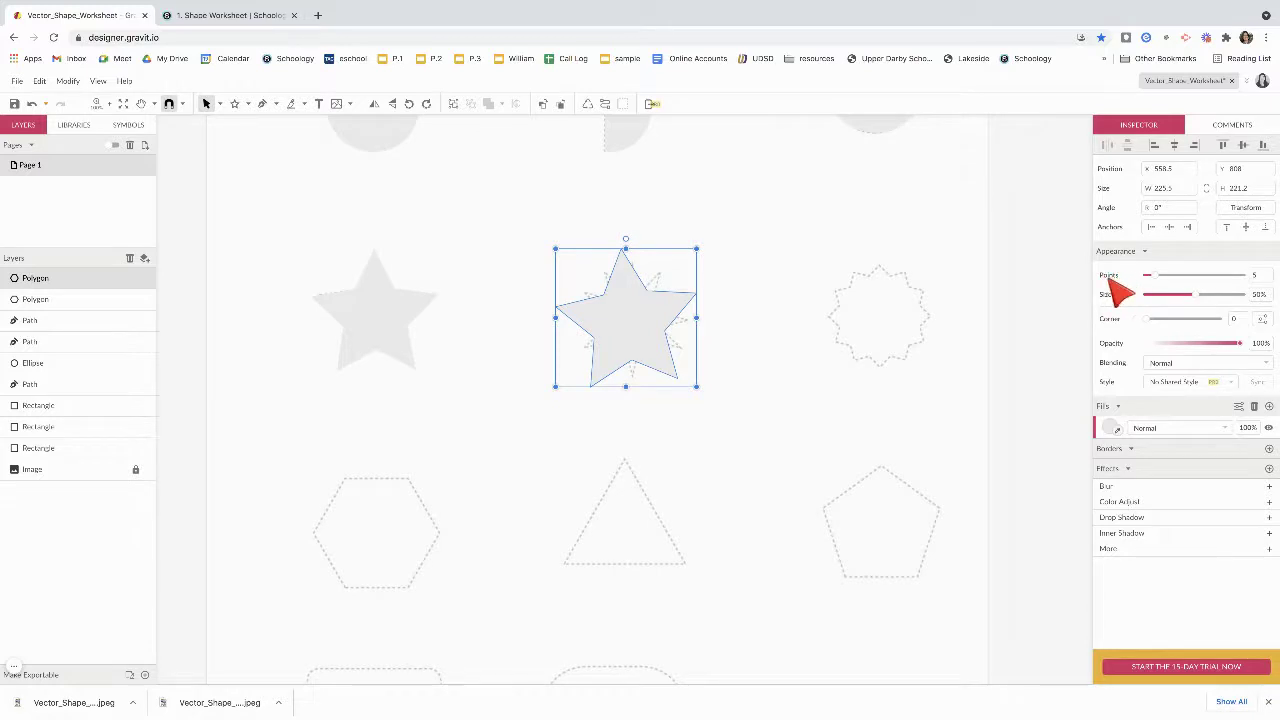
left_click_drag(1156, 278, 1182, 280)
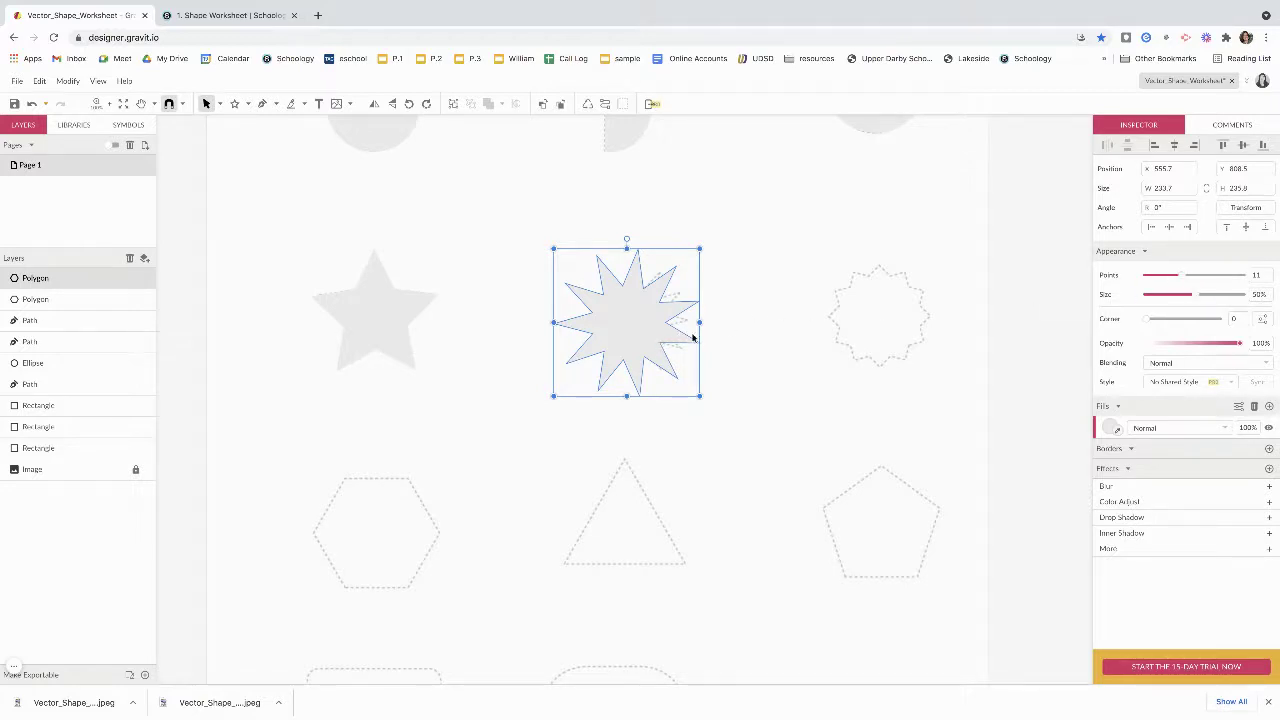
Duplicate the 11-point star, set its size to 85%, and place it over the right wavy outline
key("ctrl+d")
left_click_drag(634, 334, 777, 411)
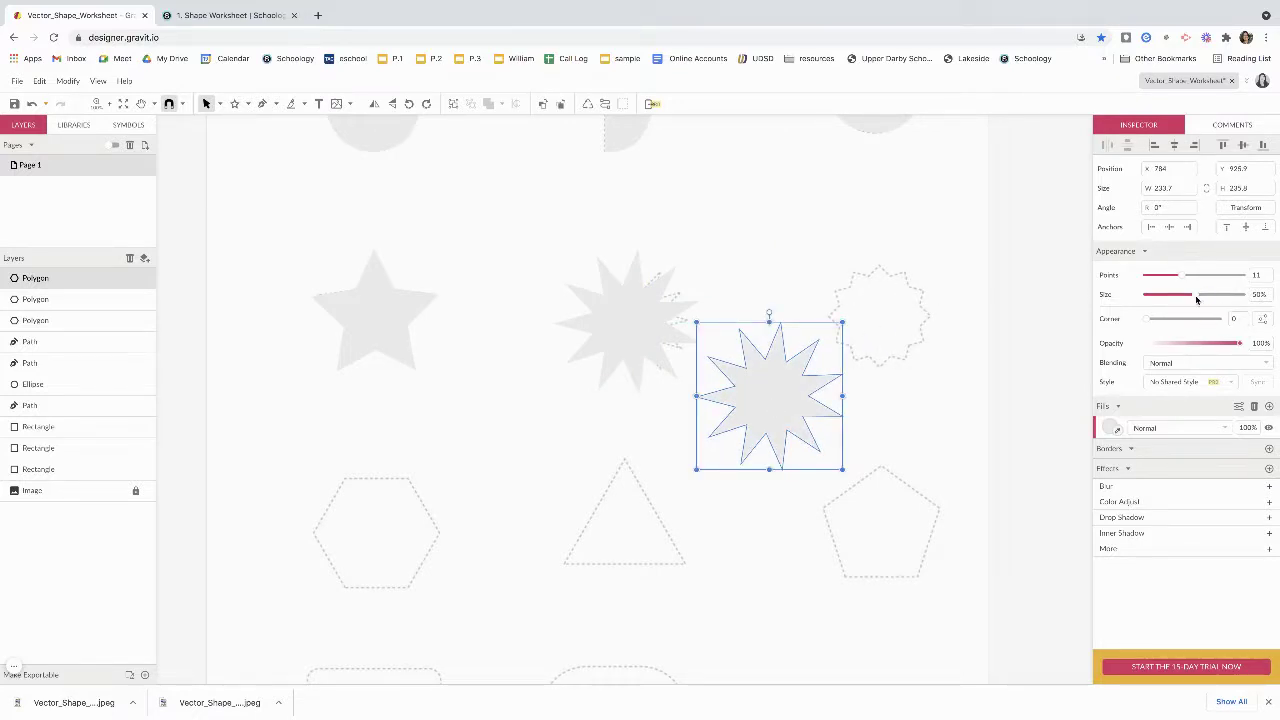
left_click_drag(1196, 298, 1228, 294)
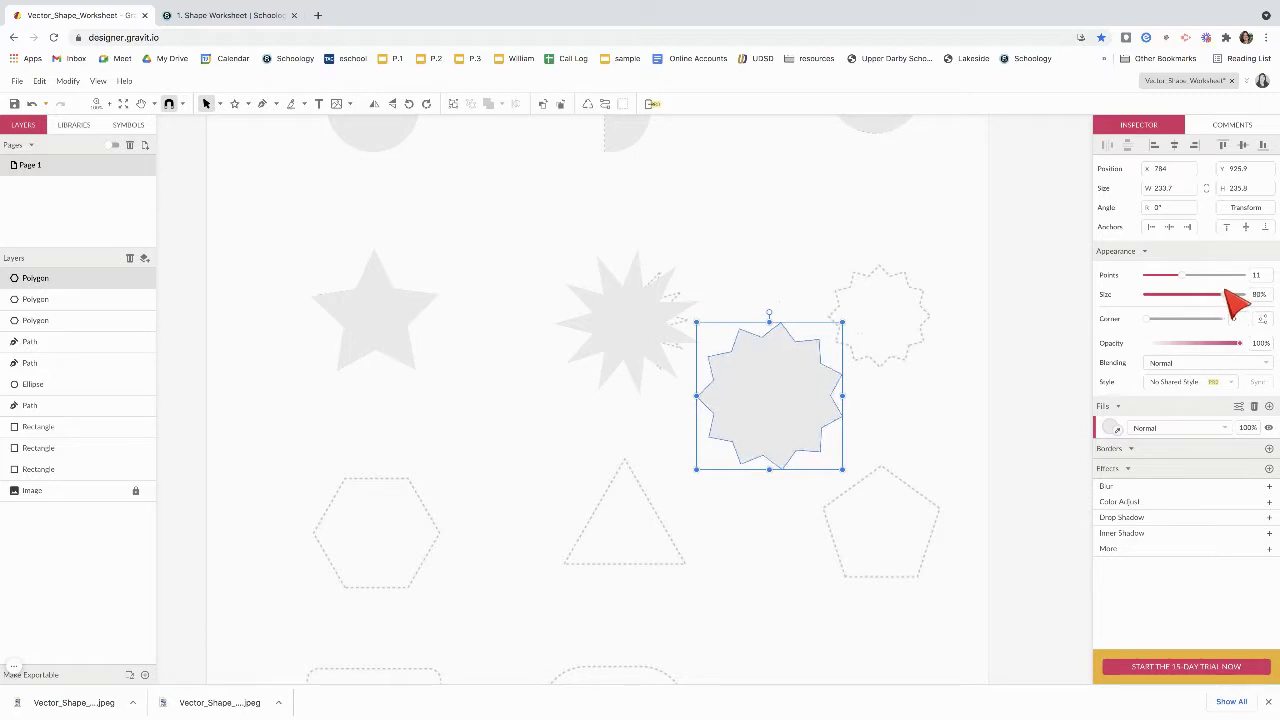
left_click_drag(800, 402, 901, 328)
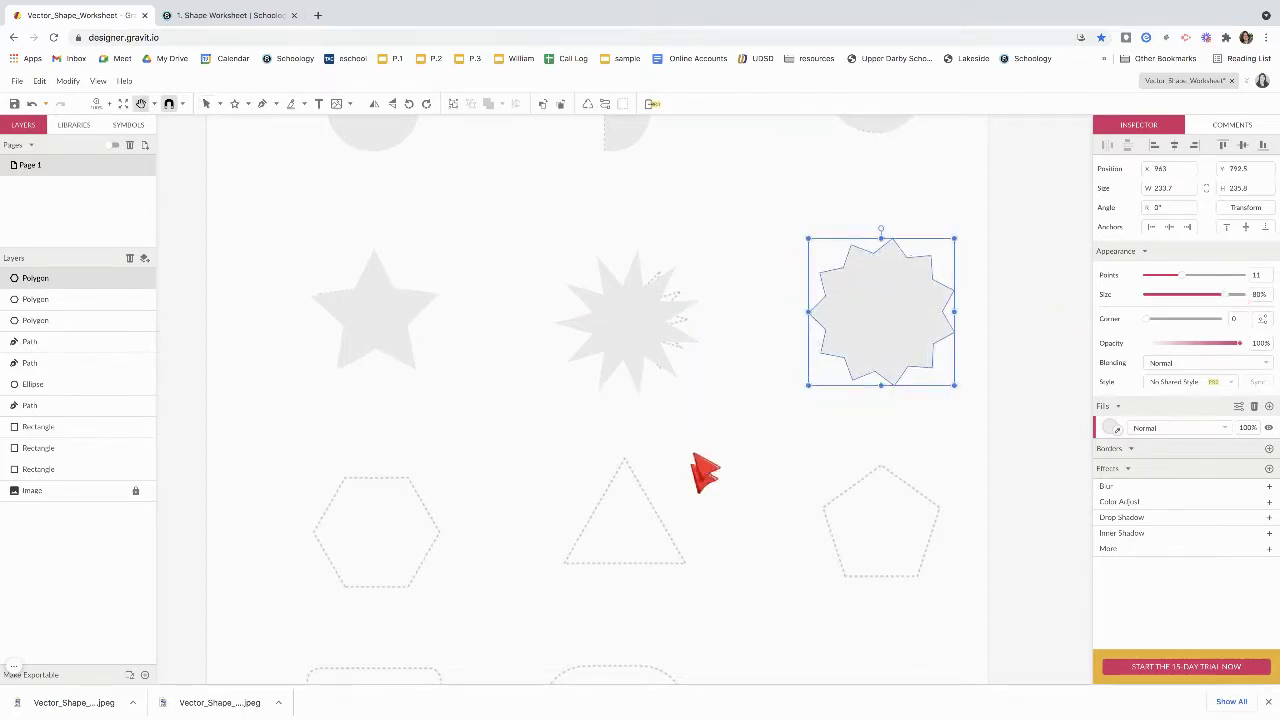
Draw a polygon hexagon over the hexagon outline
scroll(700, 449, "down", 5)
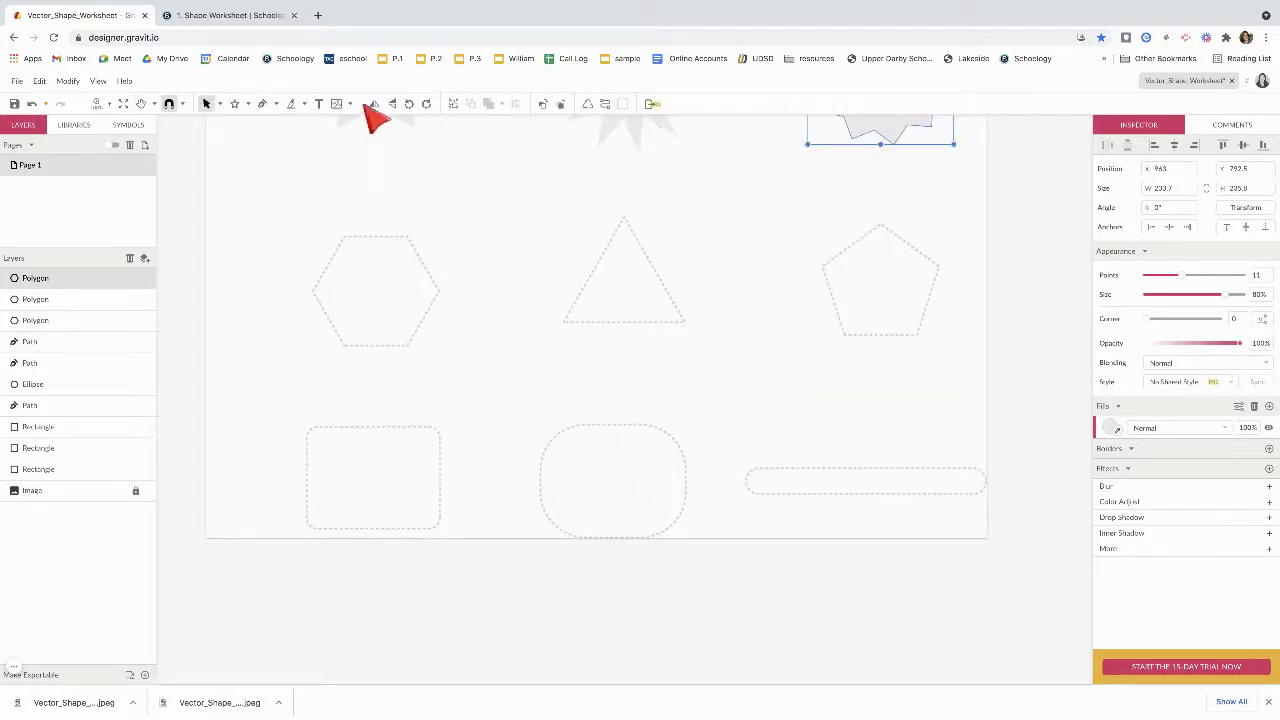
left_click(248, 105)
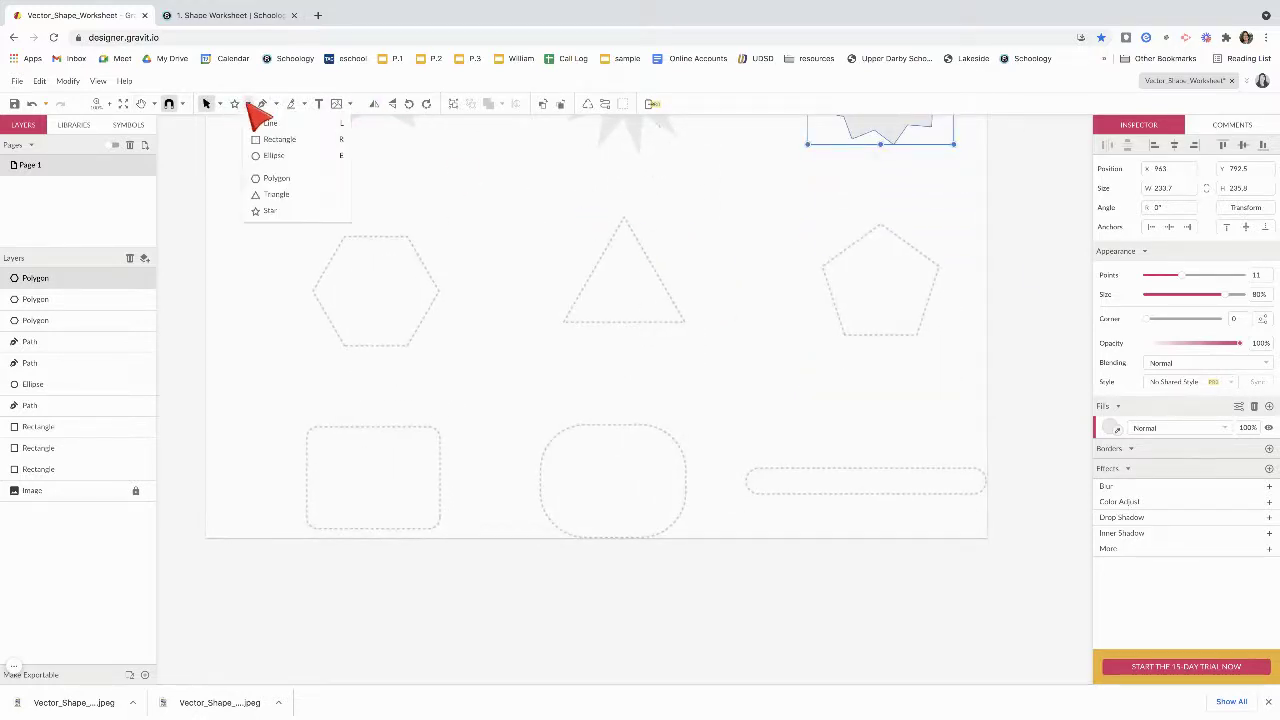
left_click(272, 178)
mouse_move(342, 254)
left_mouse_down()
mouse_move(383, 291)
mouse_move(365, 294)
left_mouse_up()
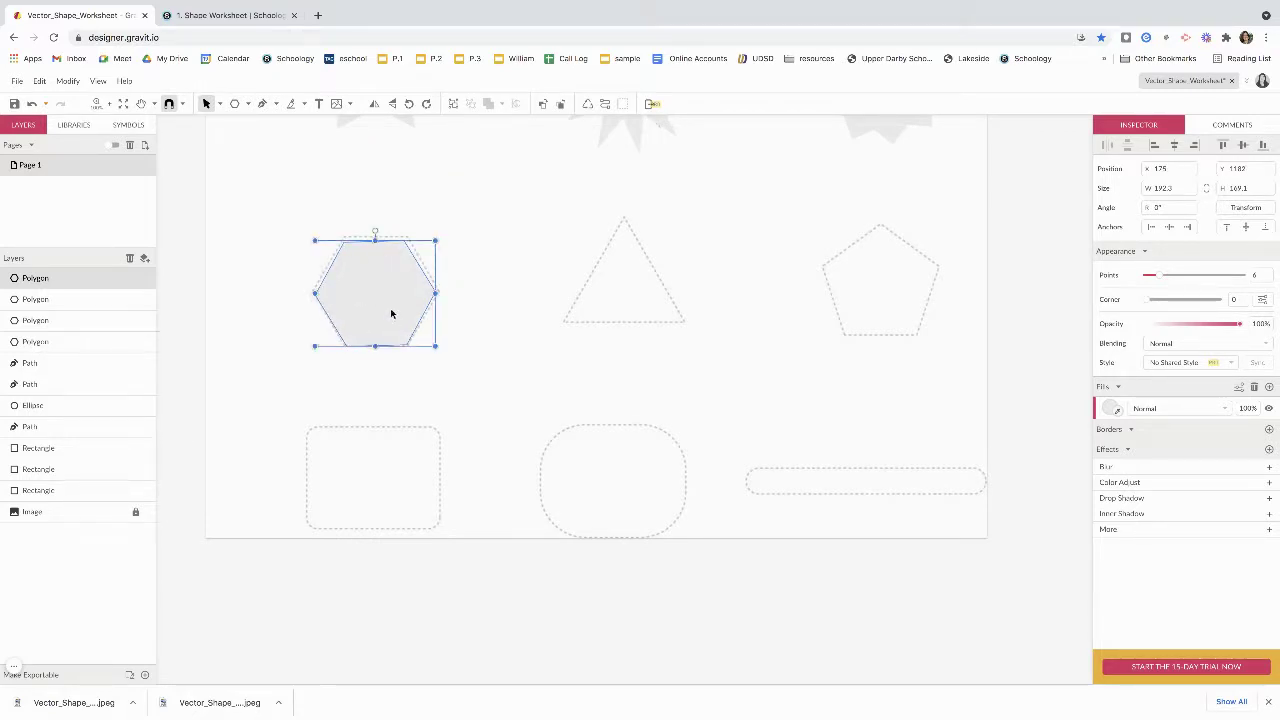
Duplicate the hexagon as a 3-point triangle, rotated upward and fitted onto the triangle outline
key("ctrl+d")
left_click_drag(378, 310, 617, 294)
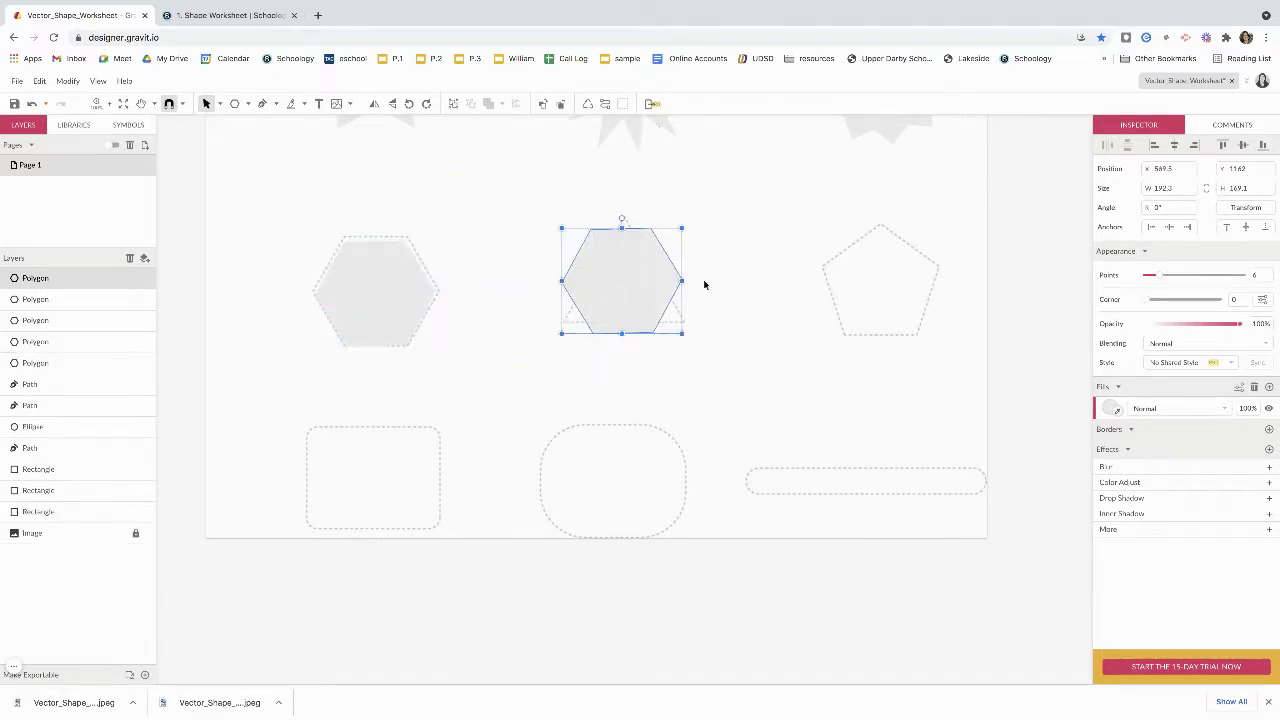
left_click_drag(1158, 276, 1145, 277)
left_click_drag(609, 219, 695, 281)
left_click_drag(606, 307, 882, 310)
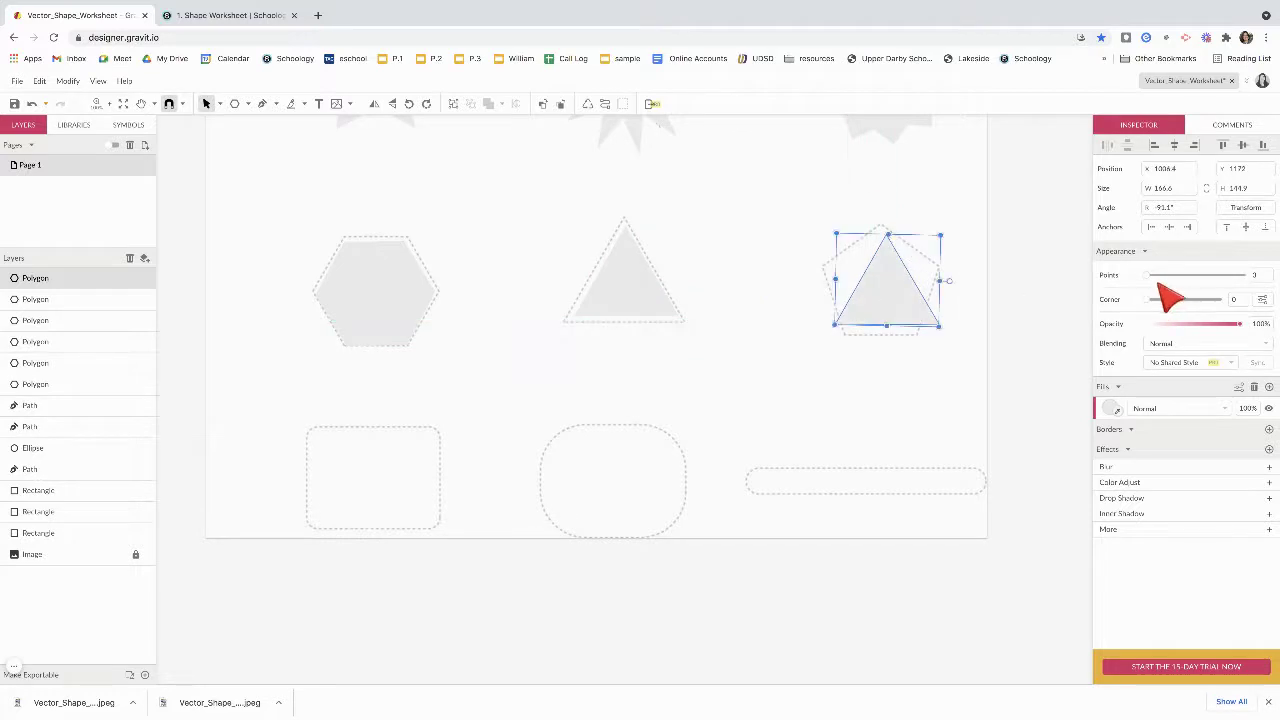
Turn a copy into a 5-point pentagon, rotated and positioned over the pentagon outline
left_click_drag(1150, 277, 1156, 278)
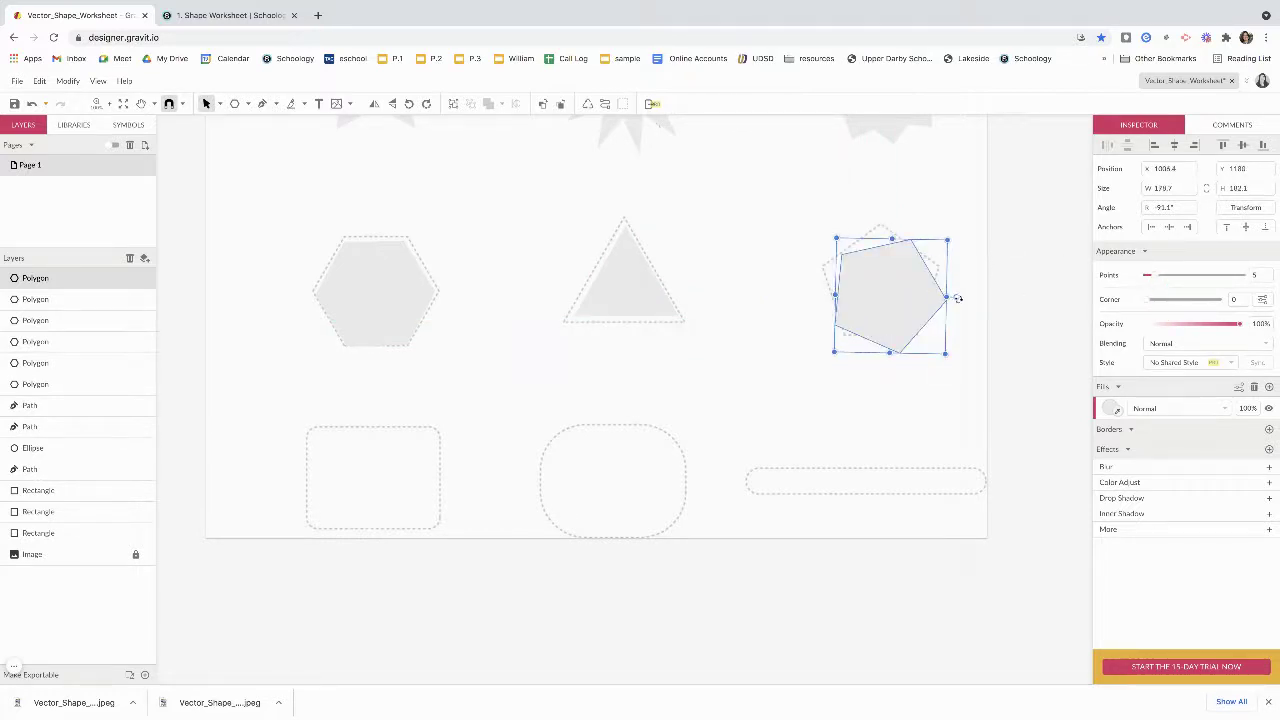
left_click_drag(957, 298, 954, 271)
left_click_drag(880, 306, 874, 298)
left_click(953, 413)
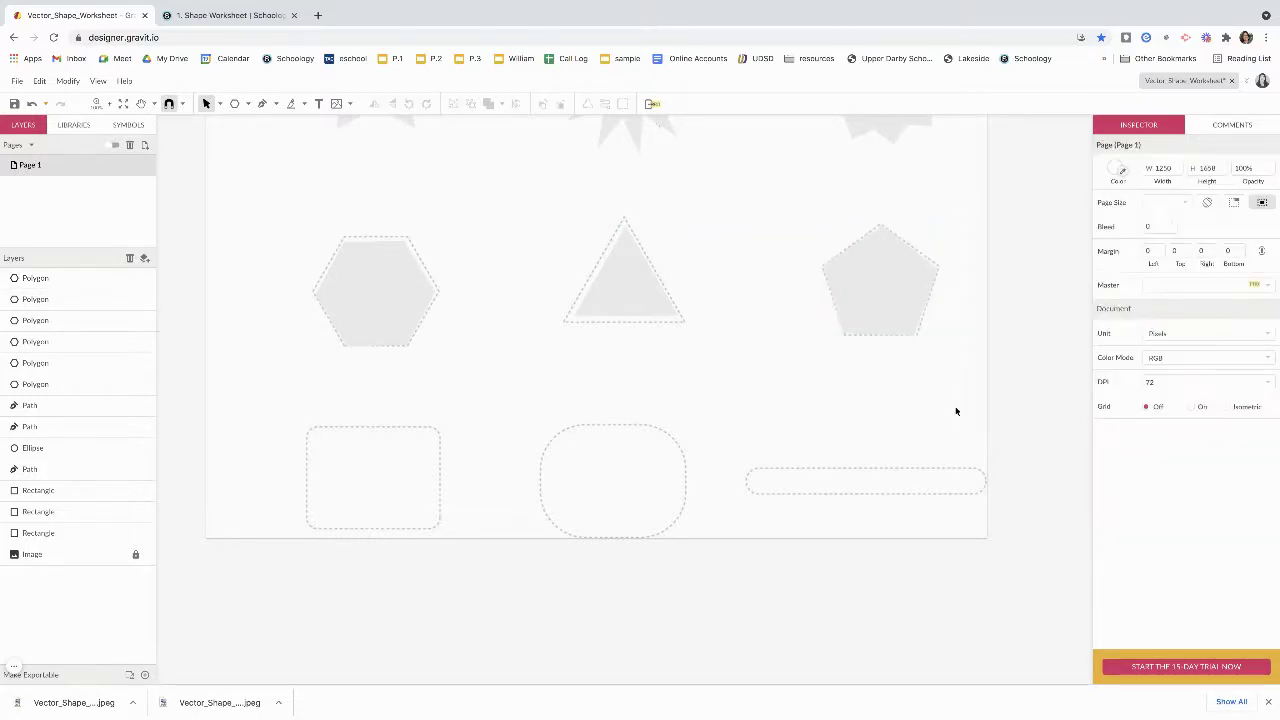
Draw a rectangle over the lower-left bottom-row outline
left_click(248, 104)
left_click(280, 140)
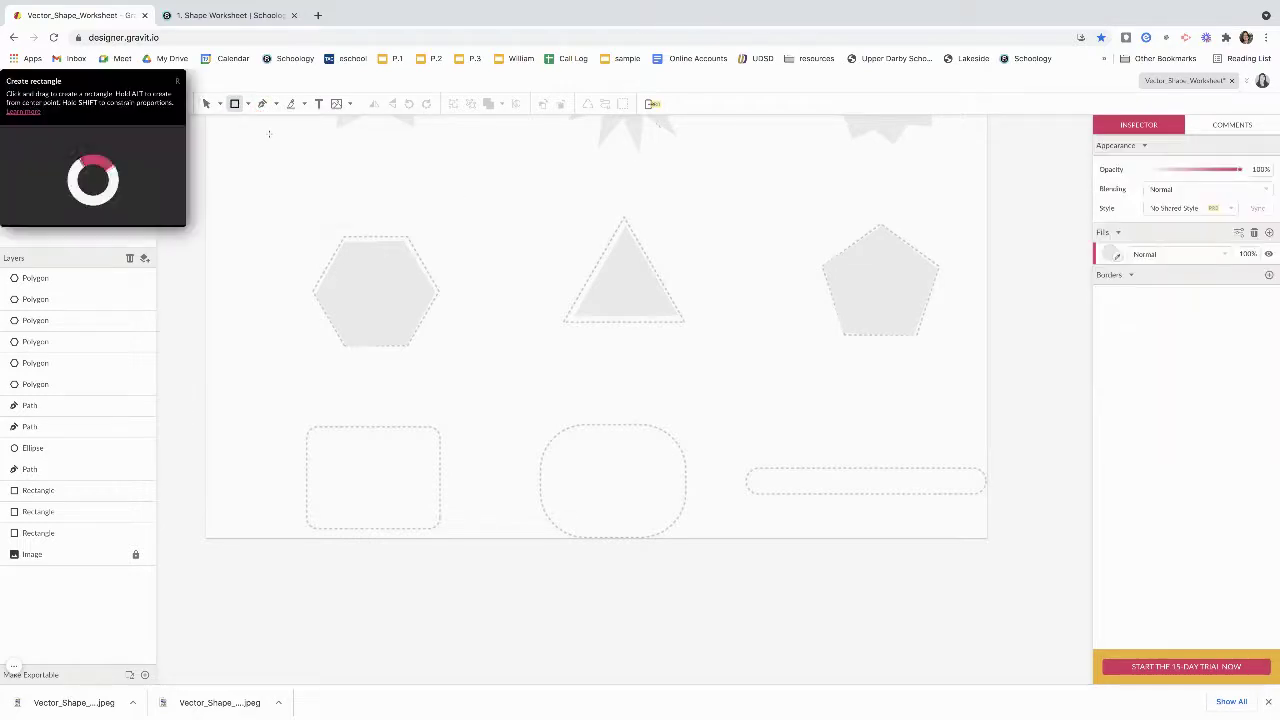
mouse_move(305, 427)
left_mouse_down()
mouse_move(420, 500)
mouse_move(440, 529)
left_mouse_up()
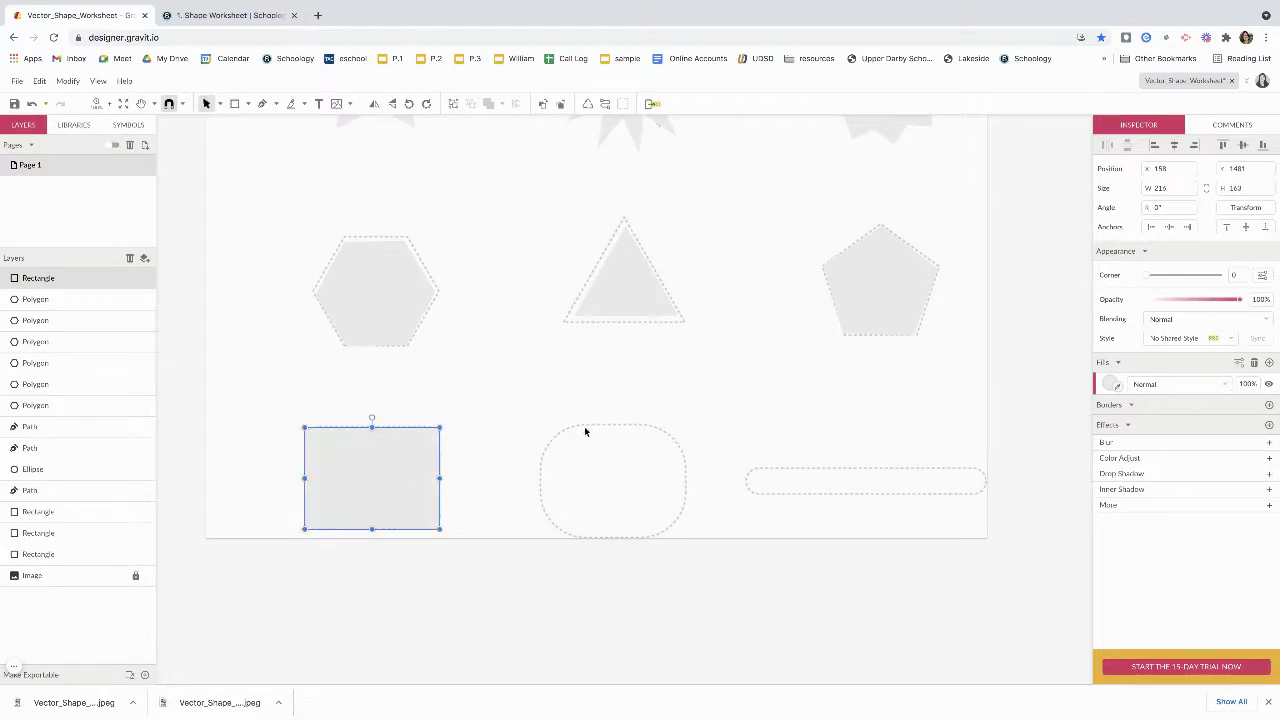
left_click_drag(362, 498, 481, 433)
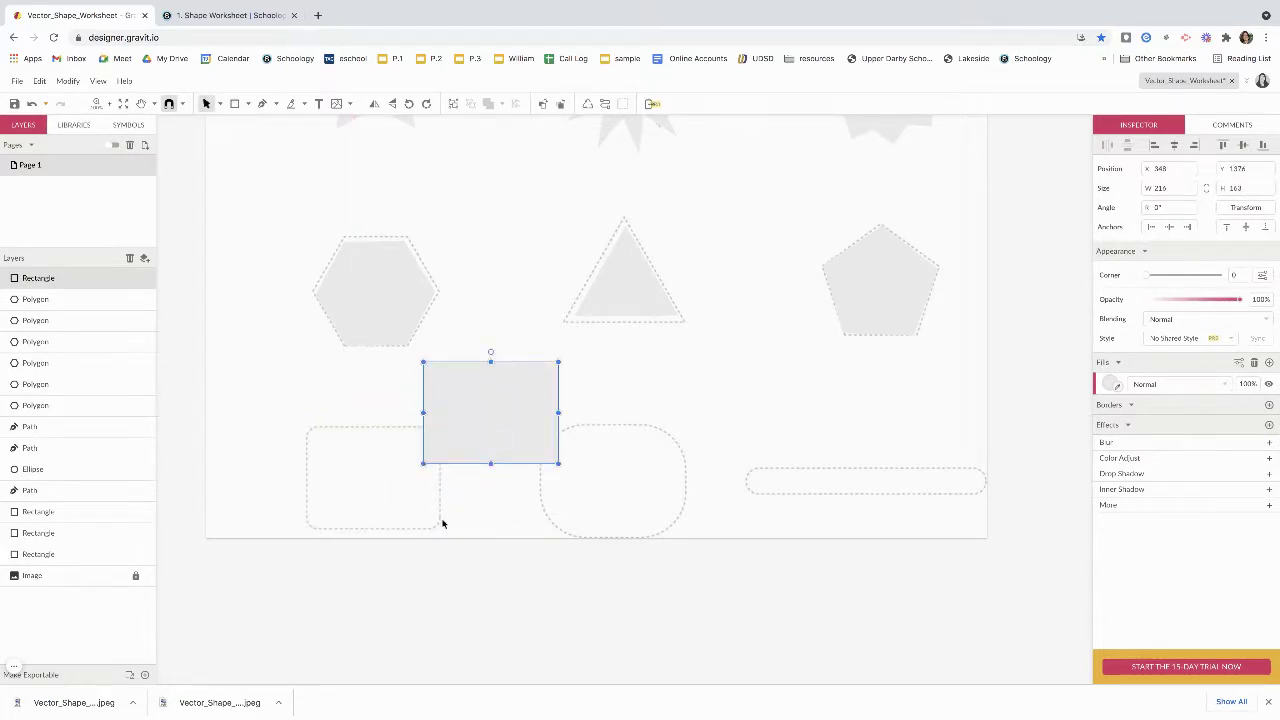
left_click_drag(483, 418, 366, 474)
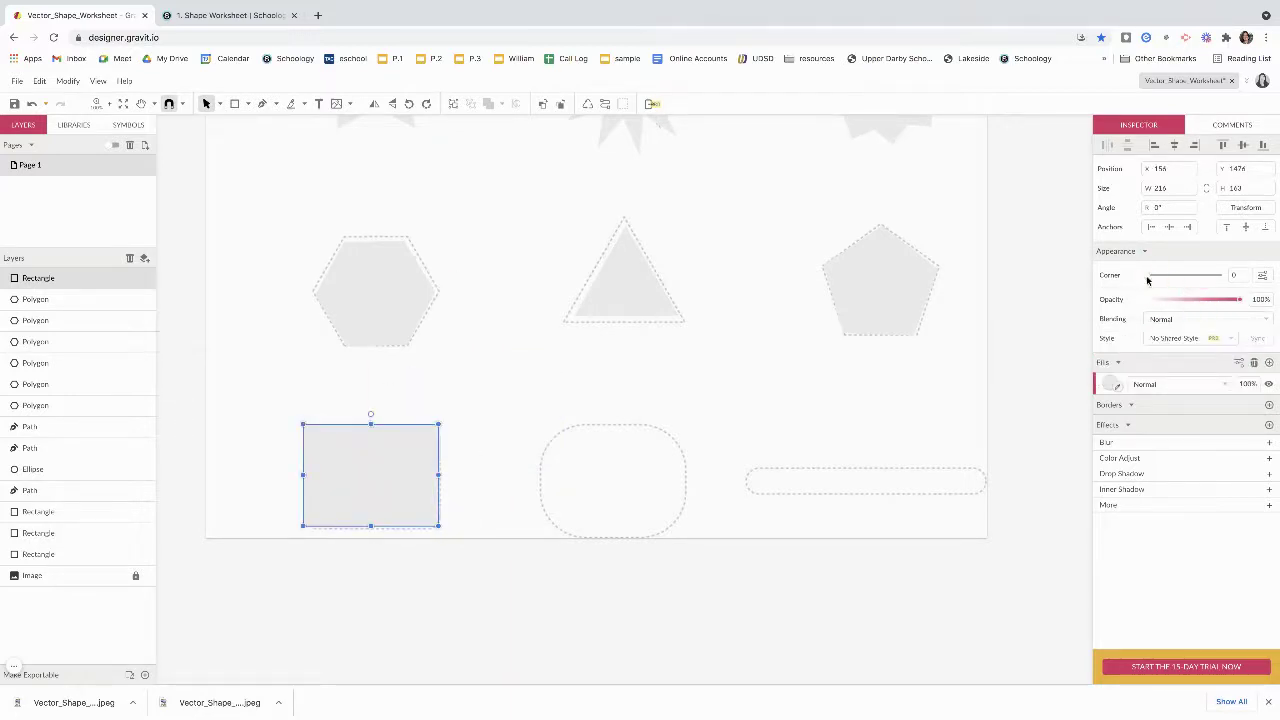
Round a rectangle's corners to 68 and fit it over the middle rounded outline
mouse_move(1149, 277)
left_mouse_down()
mouse_move(1180, 277)
mouse_move(1166, 277)
left_mouse_up()
left_click_drag(382, 494, 604, 487)
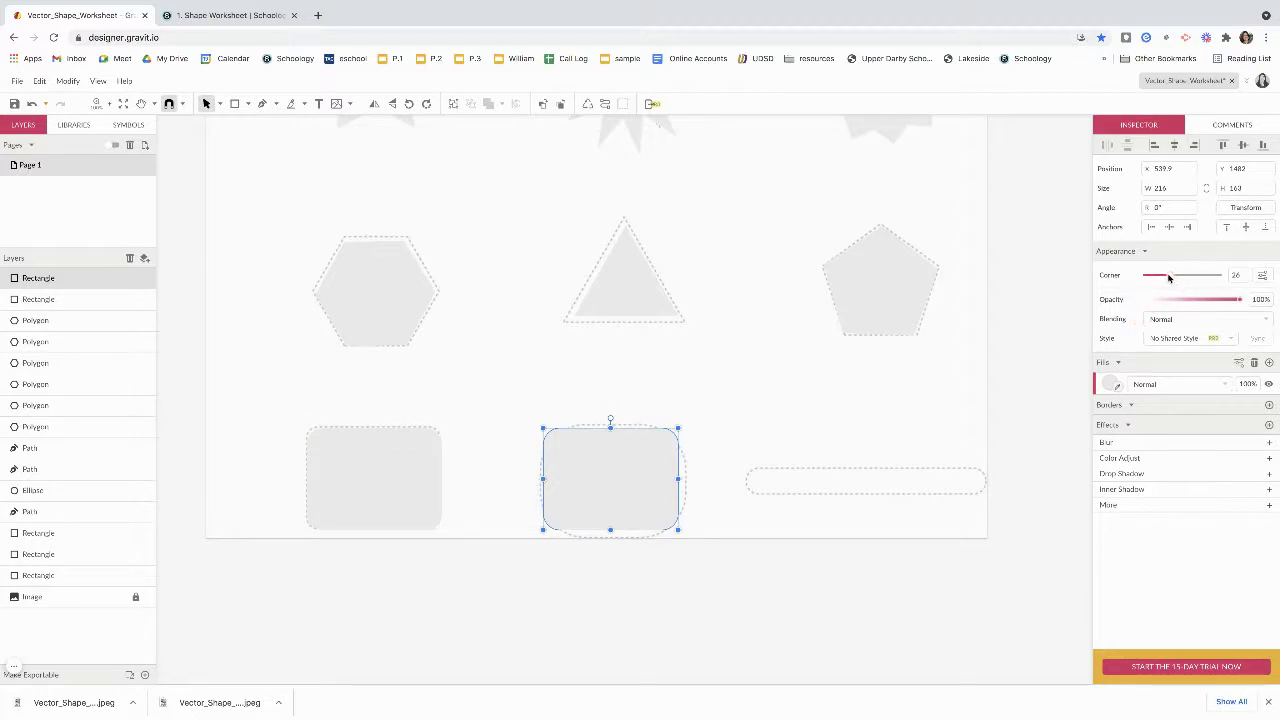
left_click_drag(1171, 277, 1210, 277)
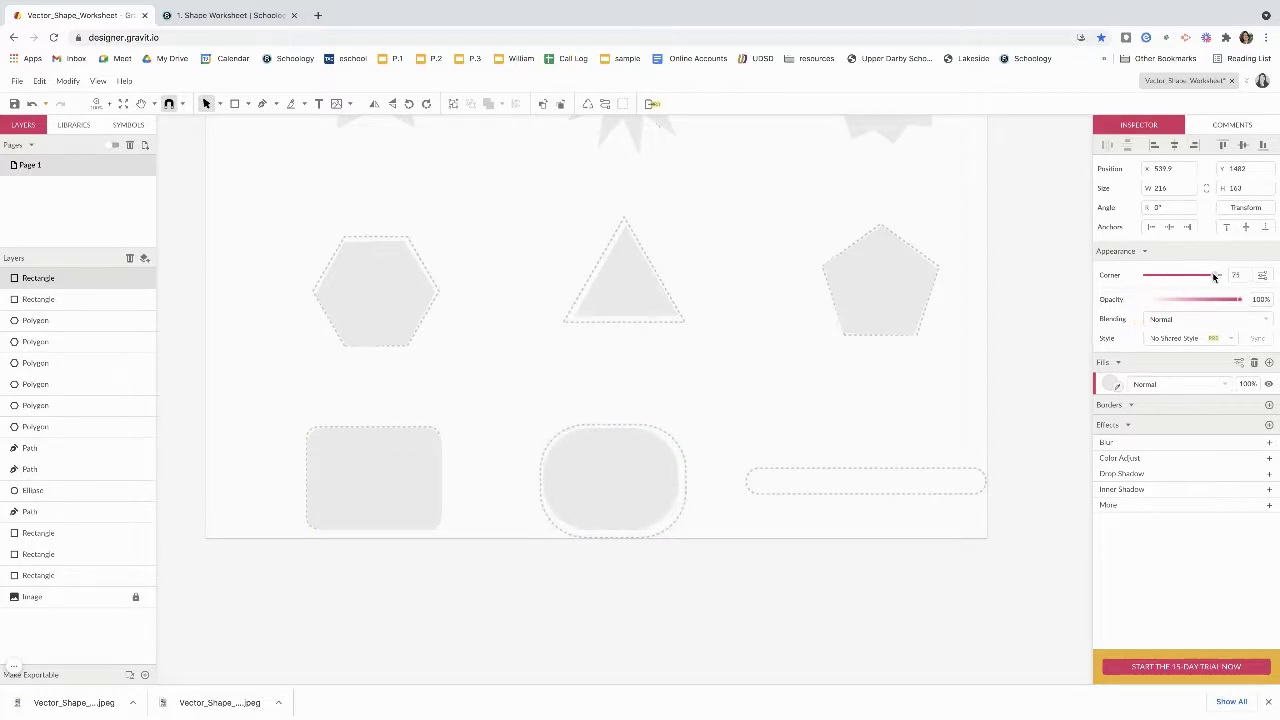
left_click_drag(683, 430, 700, 419)
left_click_drag(646, 469, 637, 471)
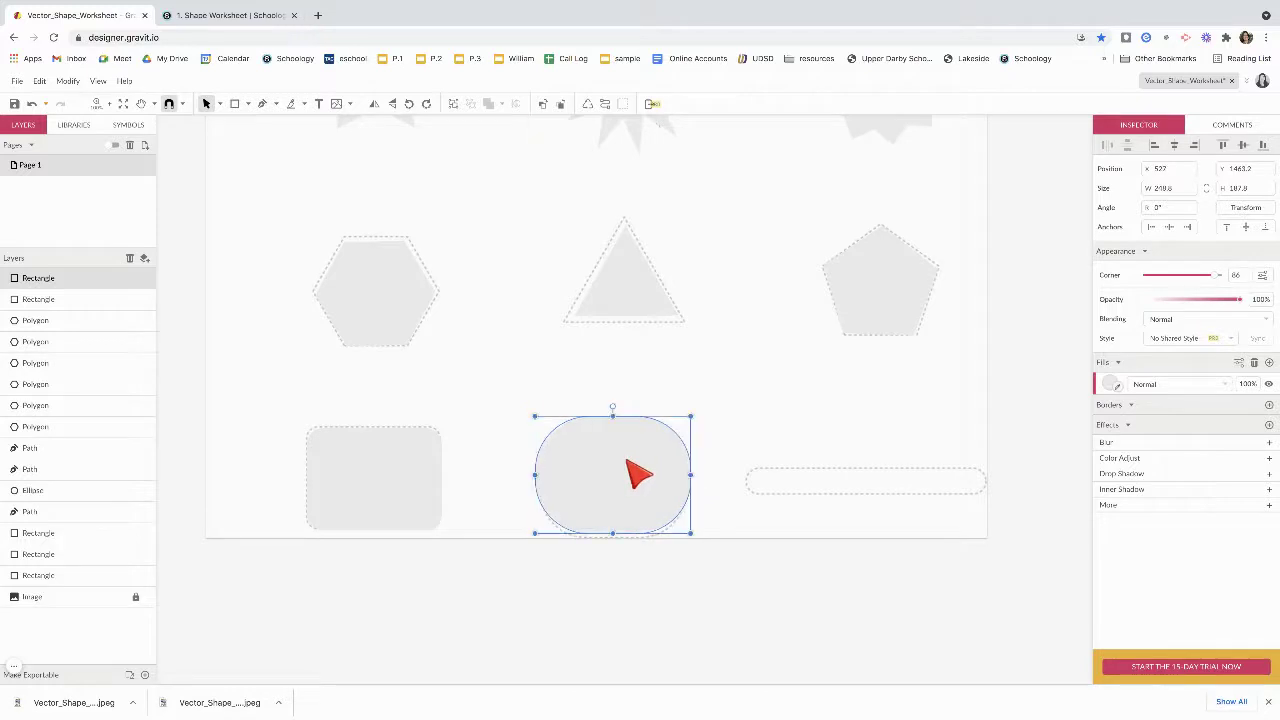
Draw a thin 385 × 40 bar with fully rounded corners over the bottom-right outline
left_click(234, 104)
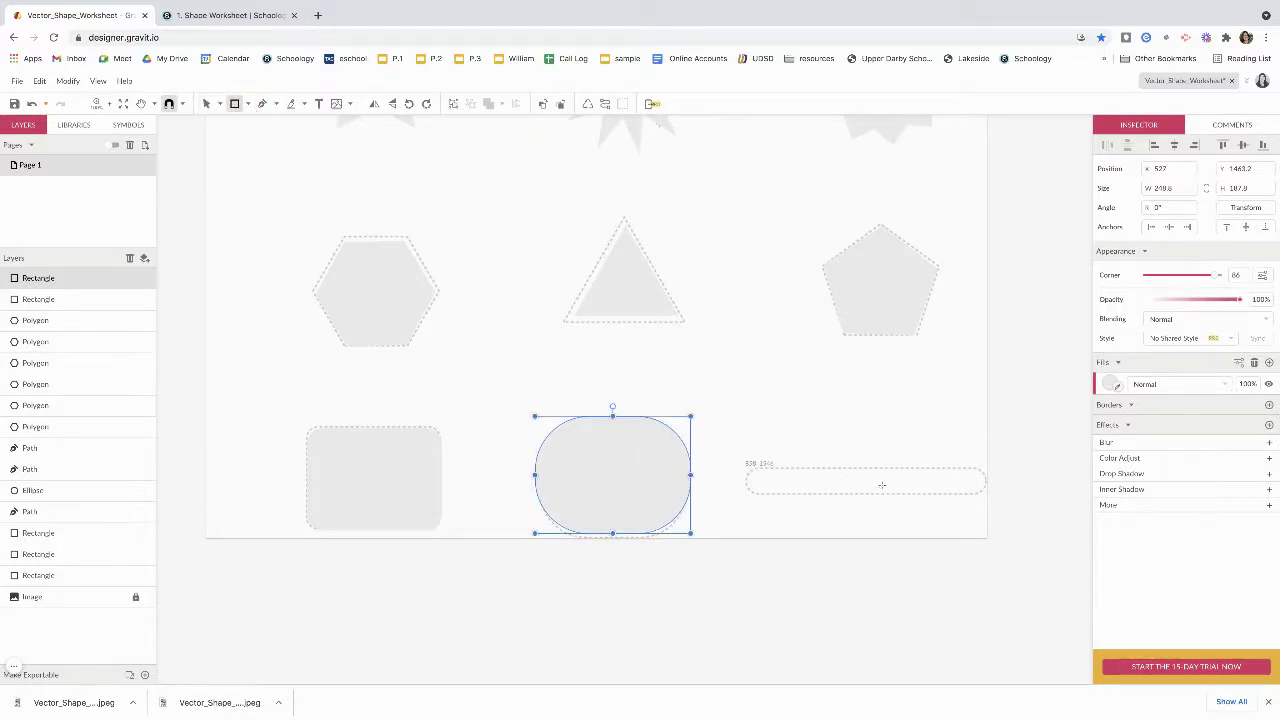
left_click_drag(742, 468, 984, 494)
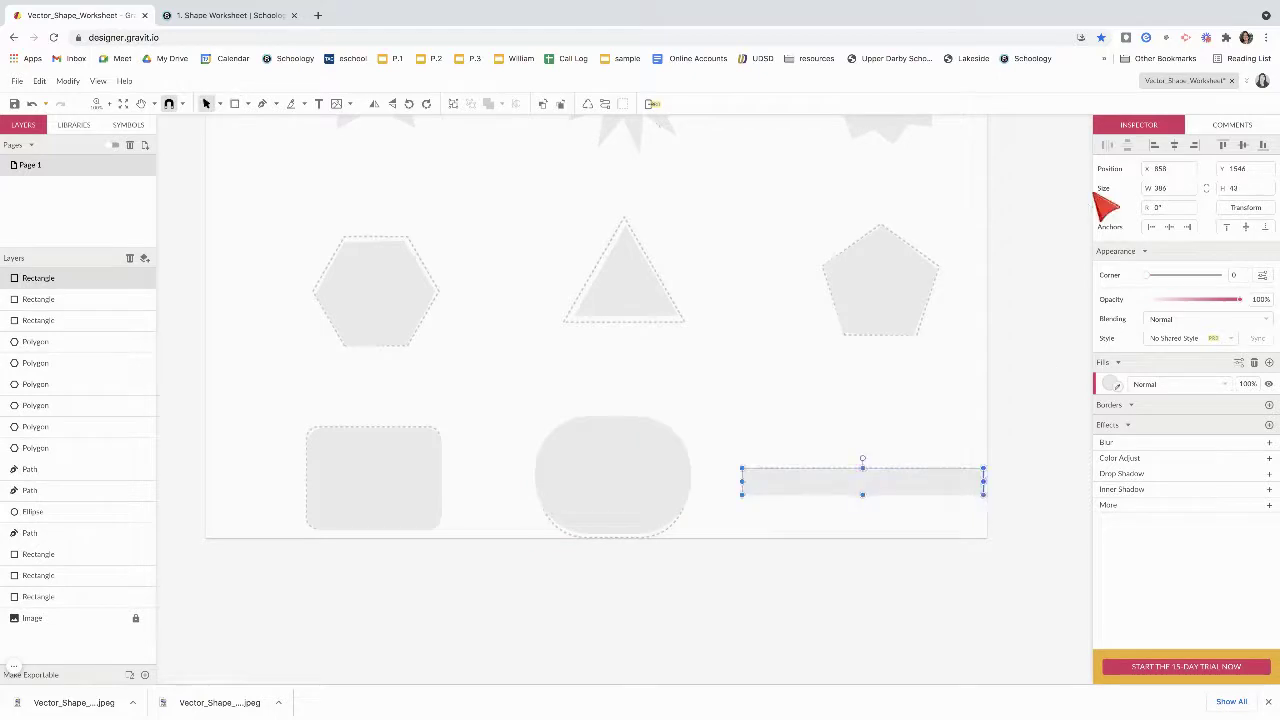
left_click_drag(1148, 276, 1240, 278)
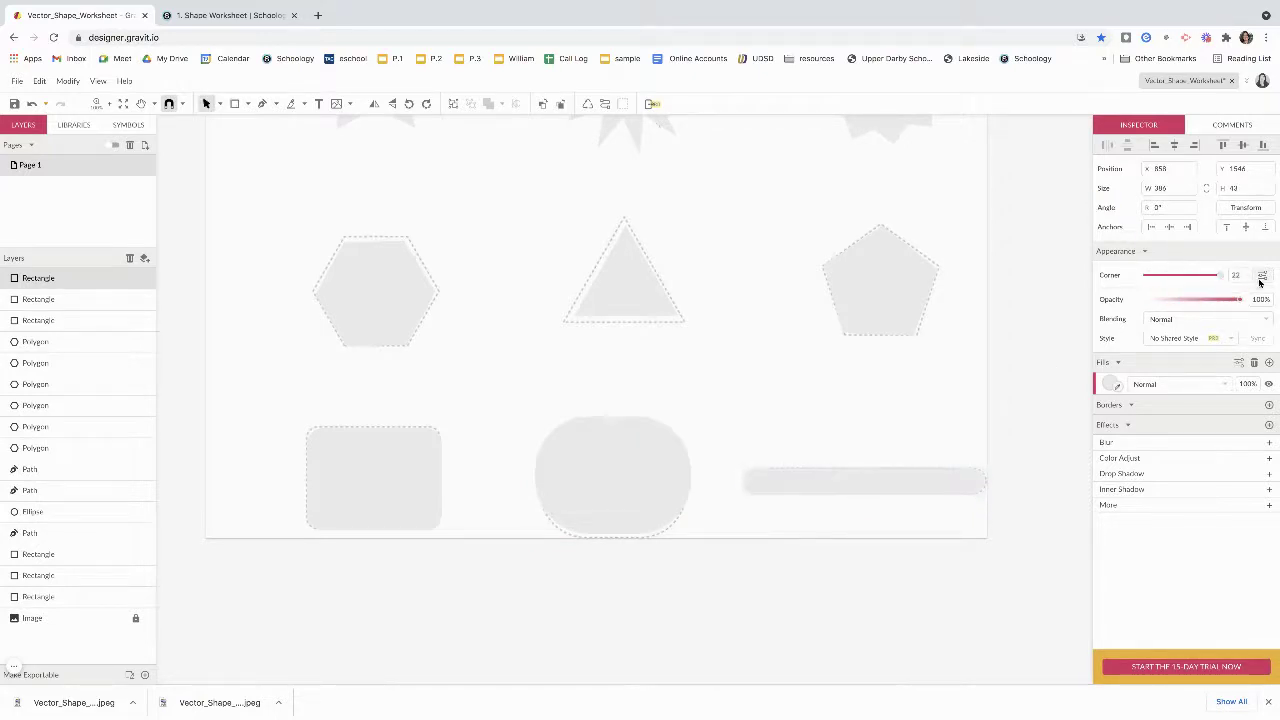
left_click_drag(854, 479, 854, 492)
left_click(835, 418)
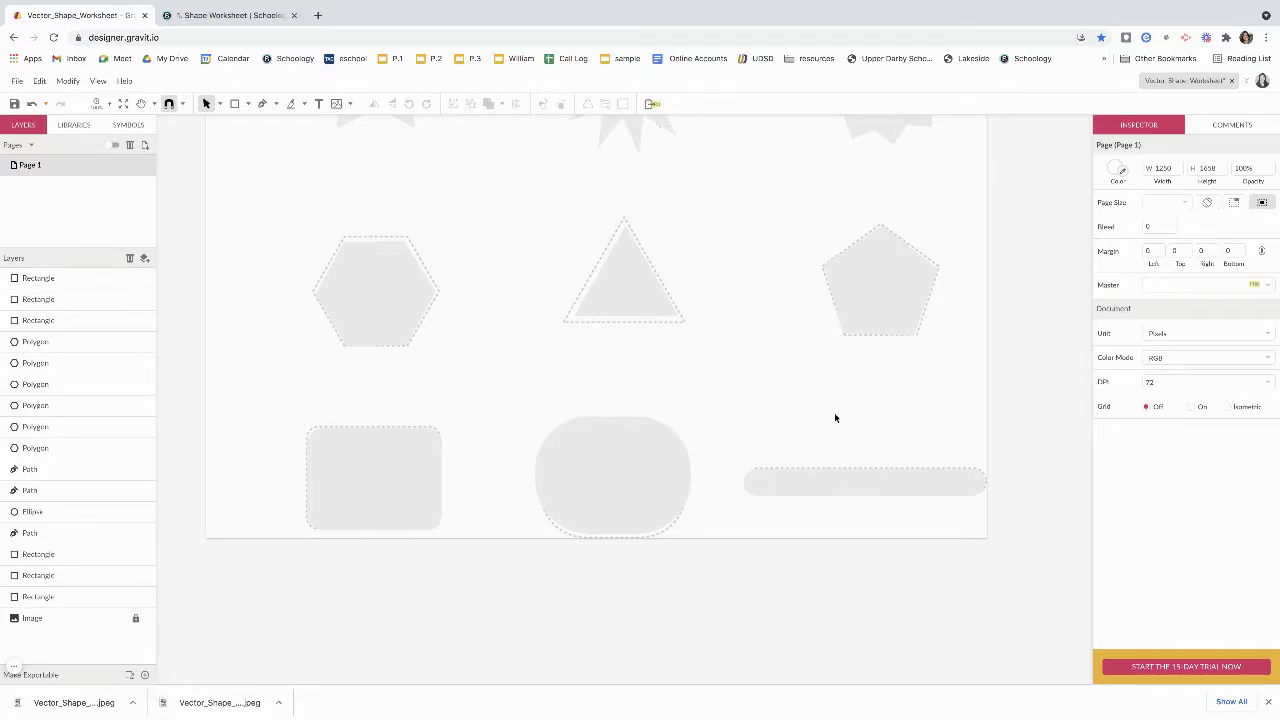
Zoom out to show the whole worksheet and select the triangle
key("ctrl+minus")
key("ctrl+minus")
key("h")
left_click_drag(697, 318, 690, 478)
key("v")
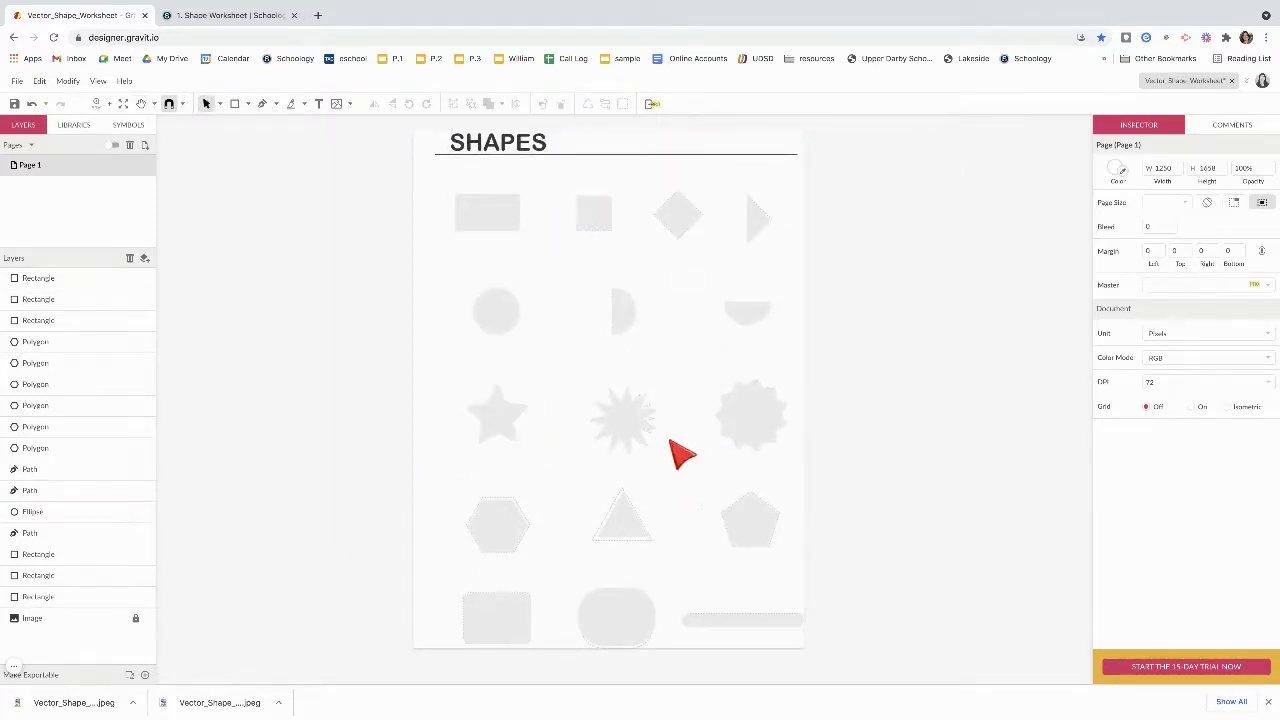
left_click(506, 219)
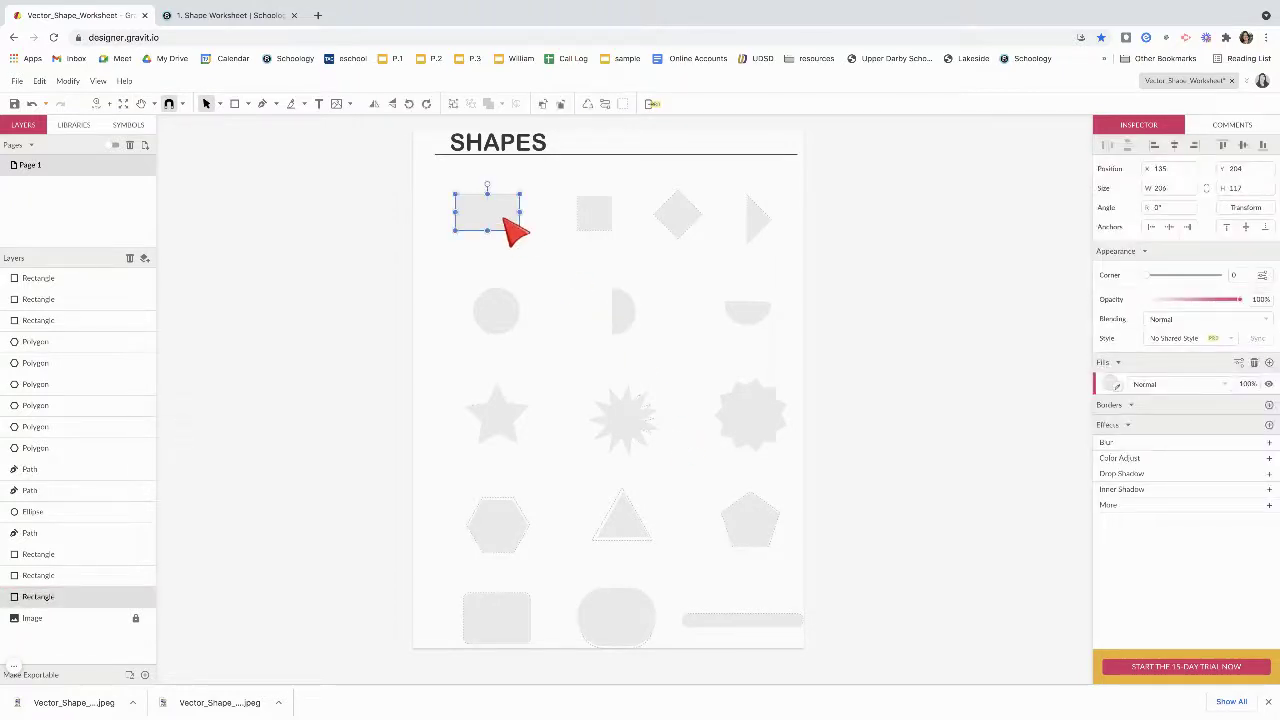
left_click(625, 320)
left_click(623, 430)
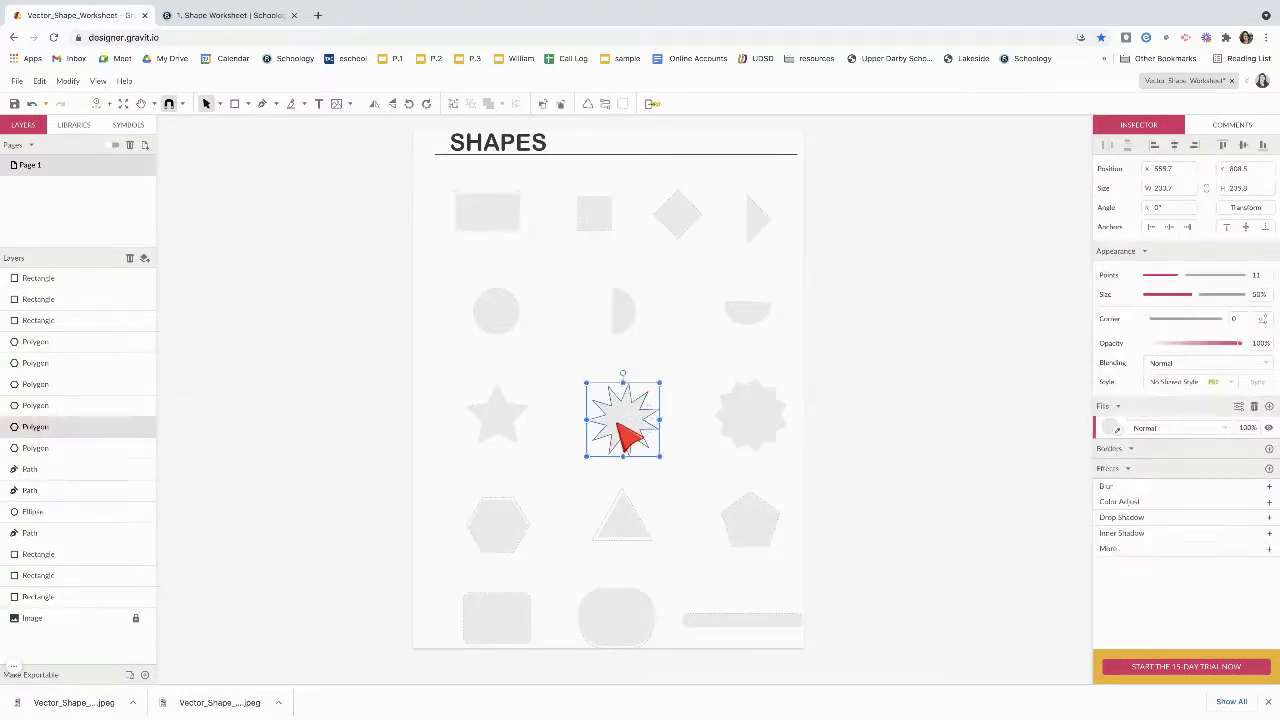
left_click(625, 522)
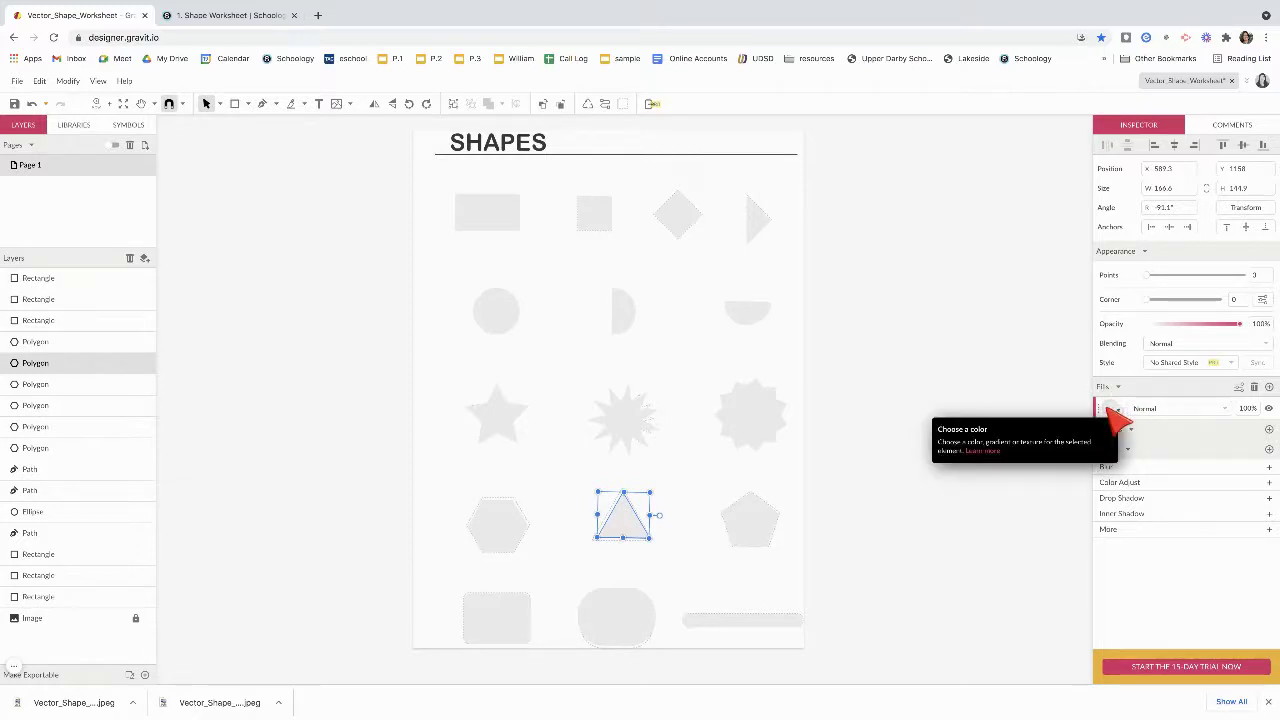
Change the triangle's fill from grey to deep red #E62510
left_click(1112, 412)
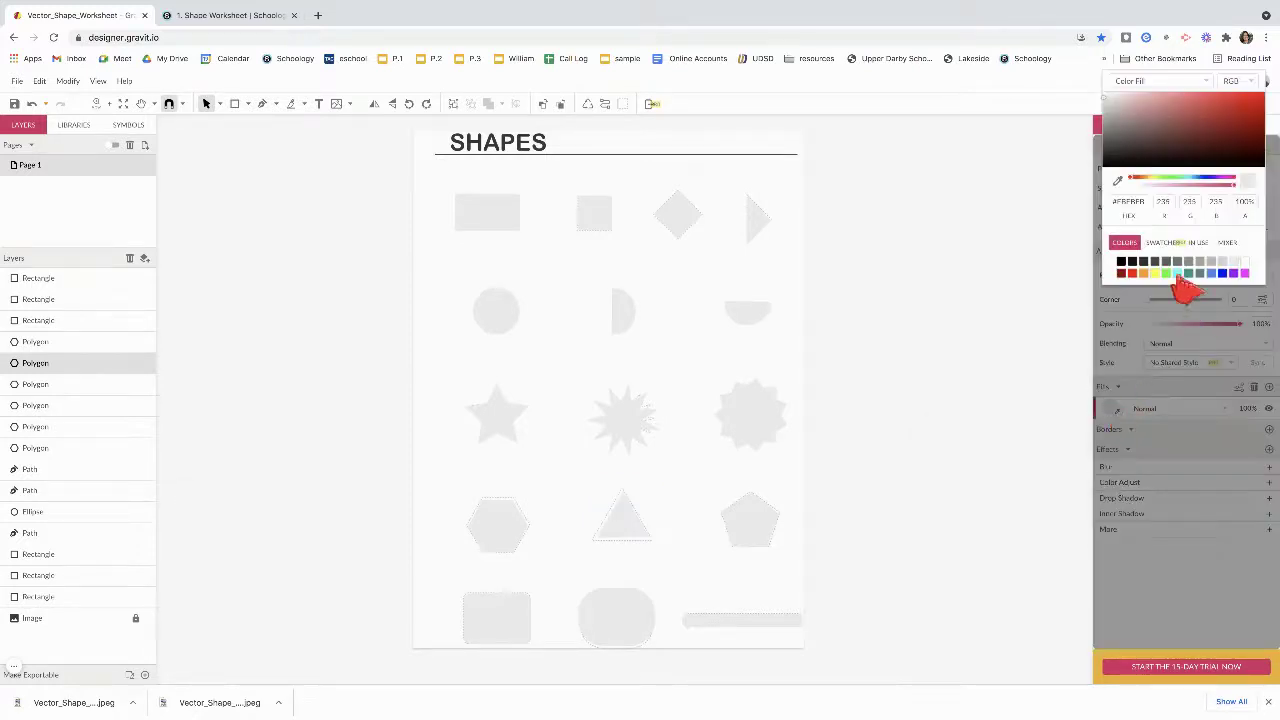
left_click(1177, 274)
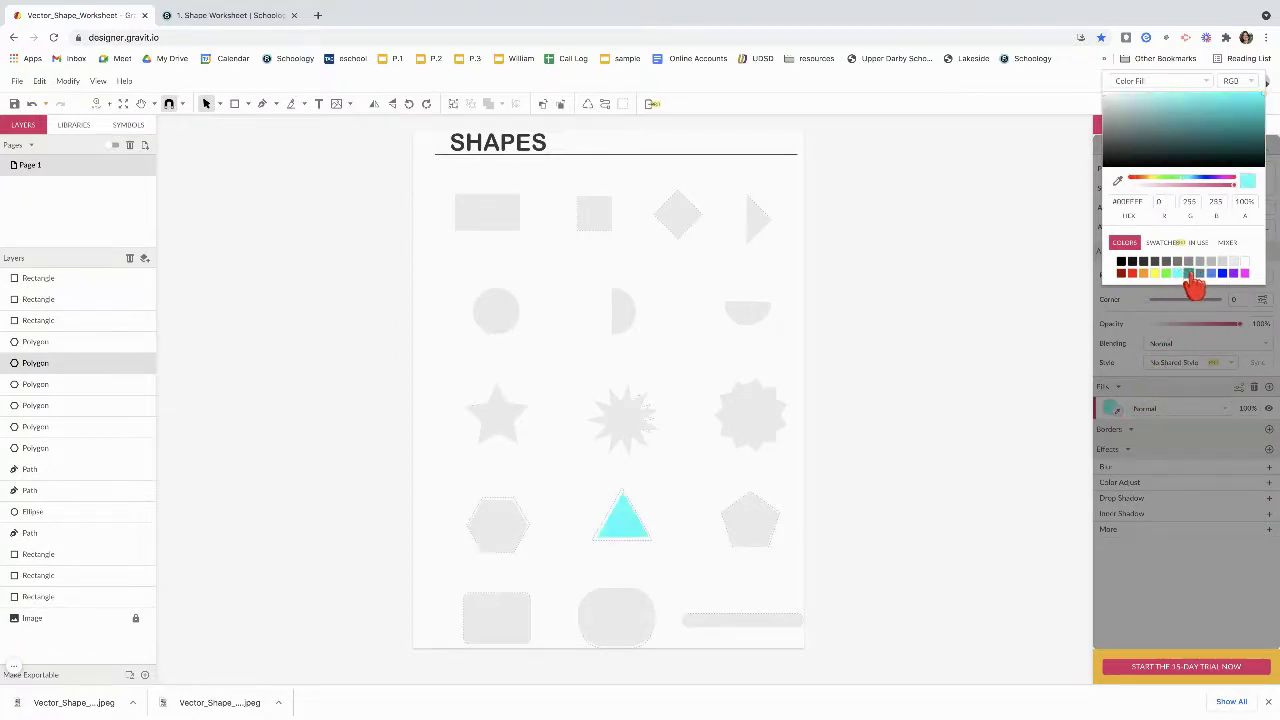
left_click(1188, 274)
left_click(1212, 274)
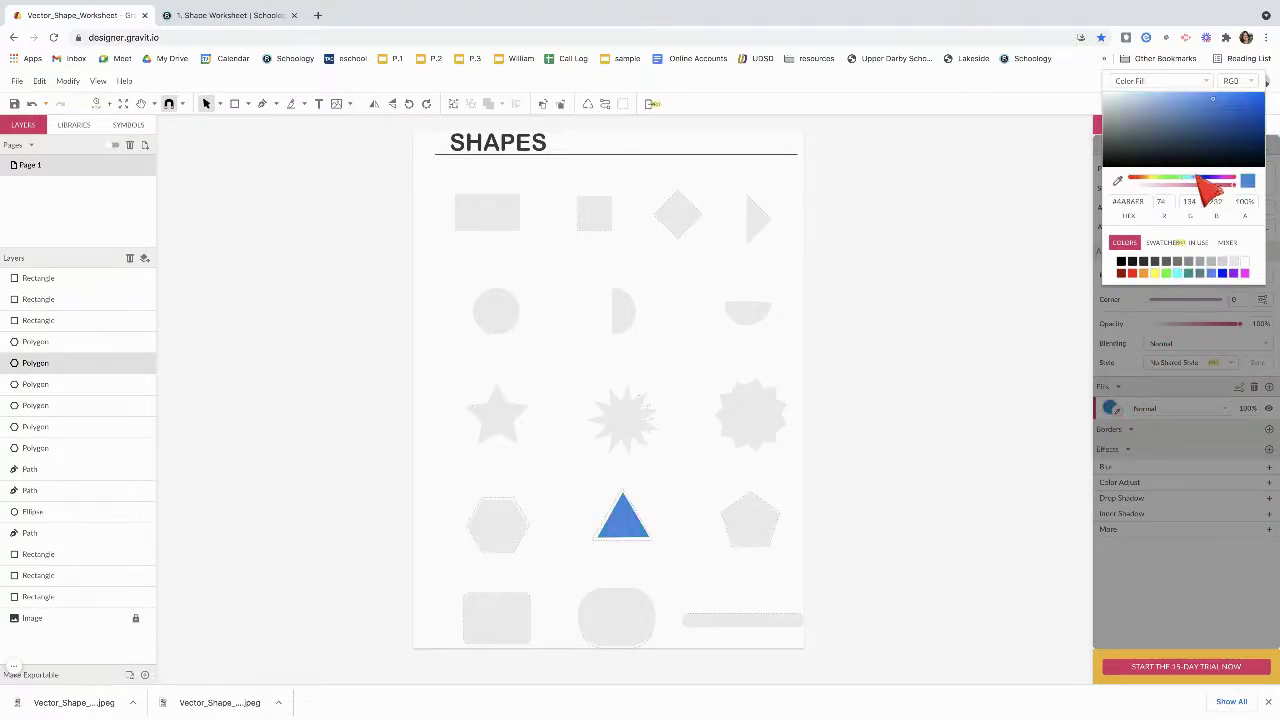
left_click_drag(1203, 180, 1132, 184)
left_click(1255, 104)
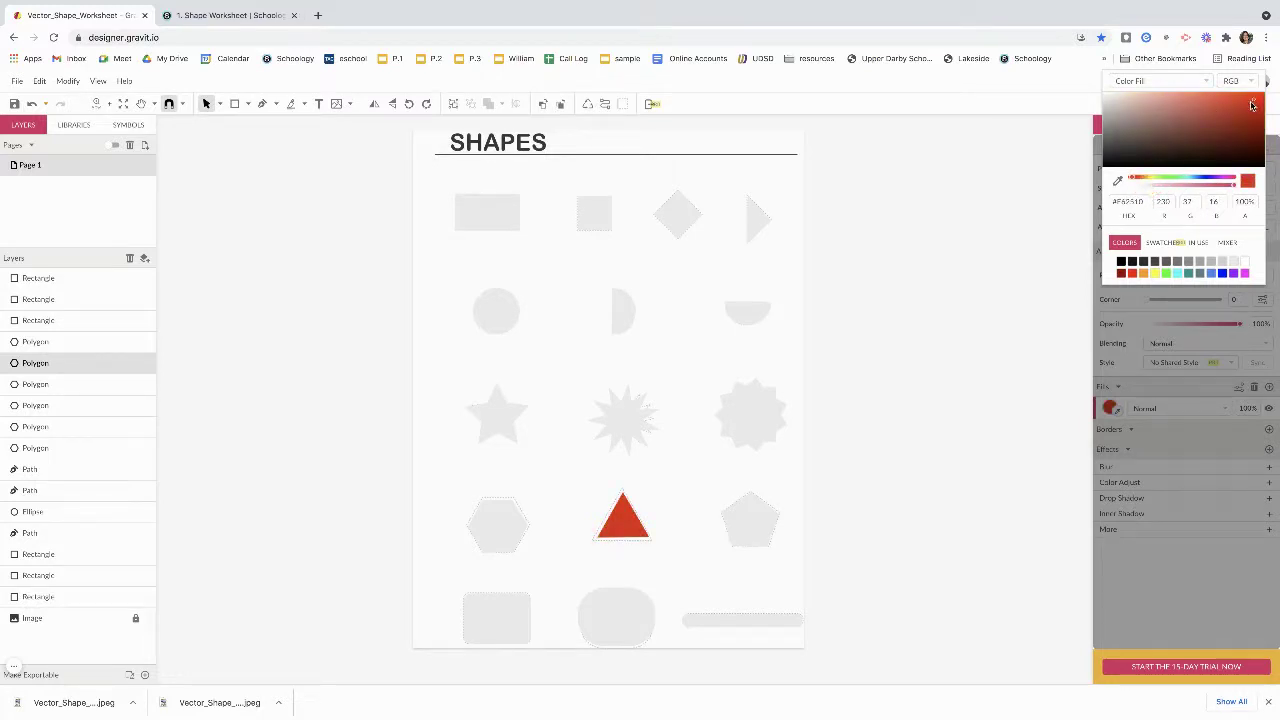
Fill the top-row rectangle, square, diamond and small triangle teal #009688
left_click(773, 314)
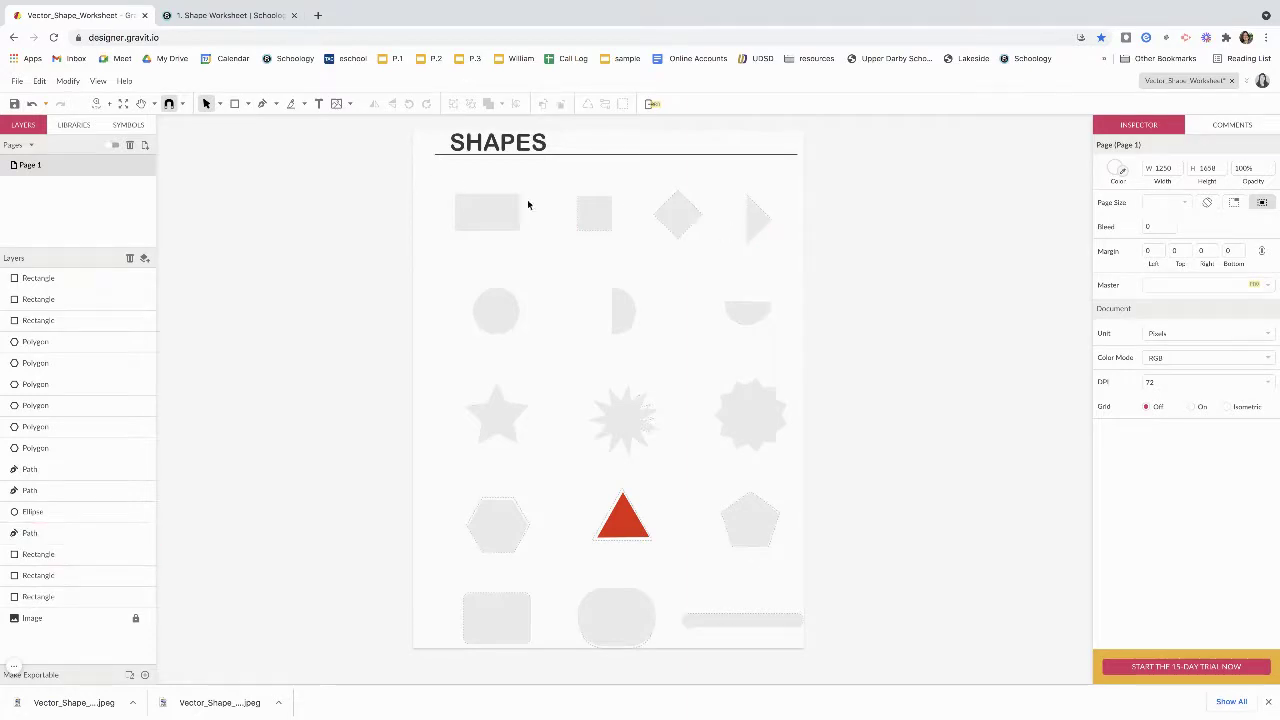
left_click_drag(434, 175, 784, 259)
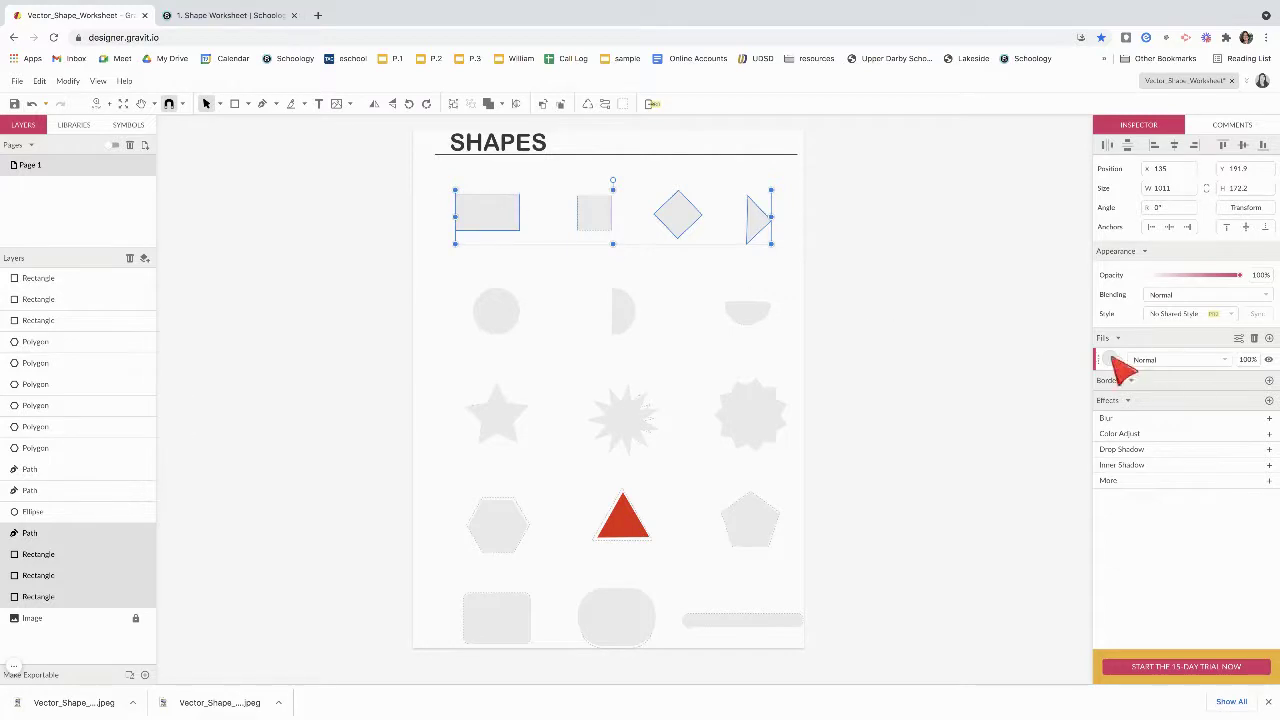
left_click(1114, 362)
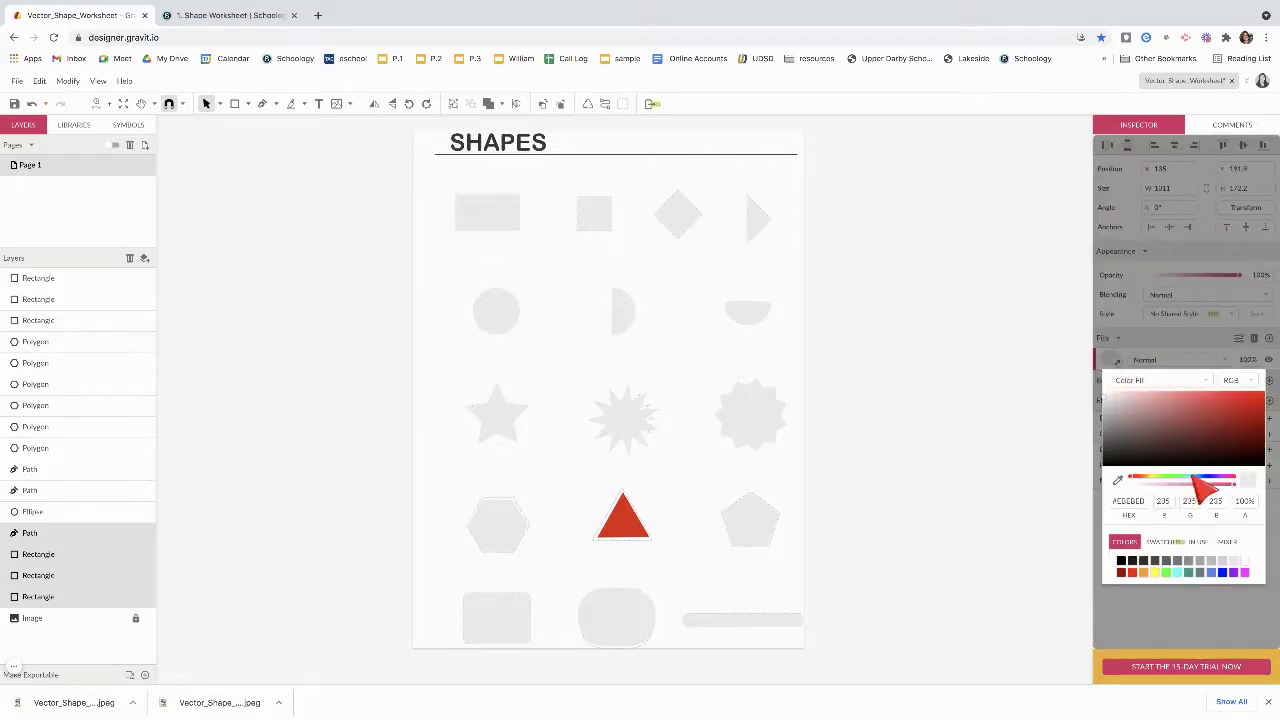
left_click(1191, 573)
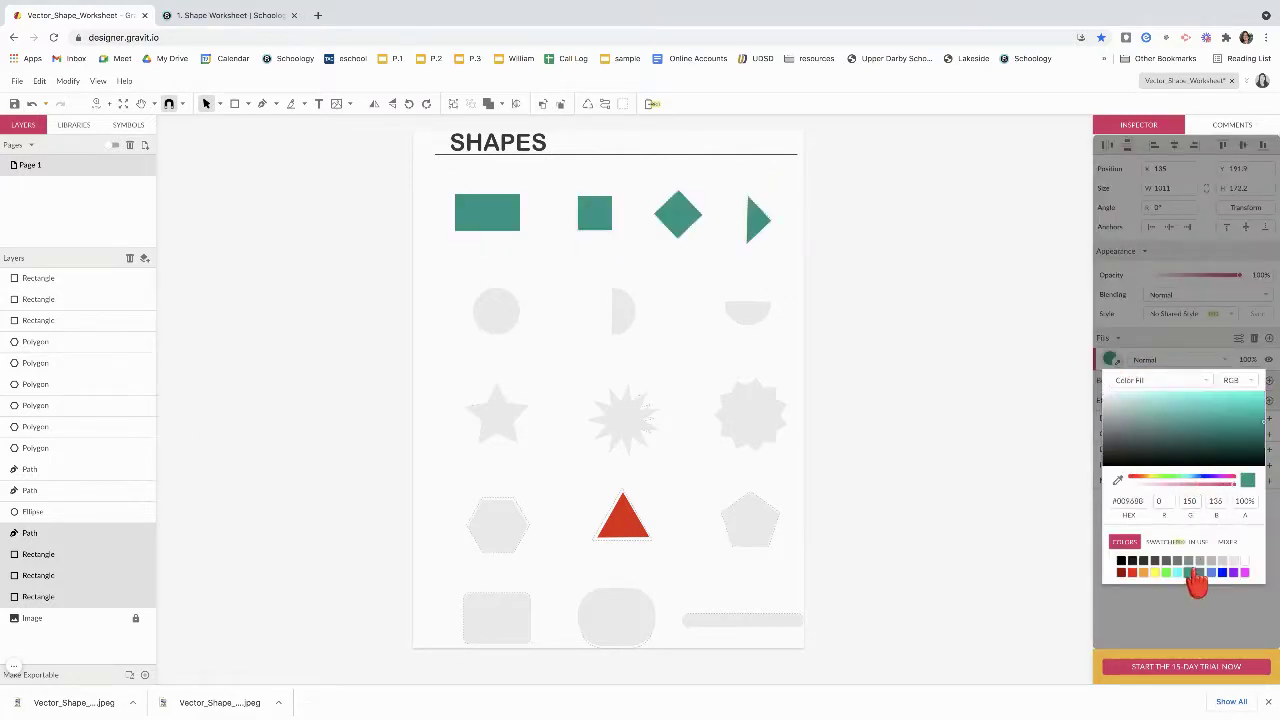
left_click(801, 286)
Fill the half-circle, wavy star and pentagon in the right column orange #F0870A
left_click_drag(726, 292, 784, 548)
left_click(1111, 359)
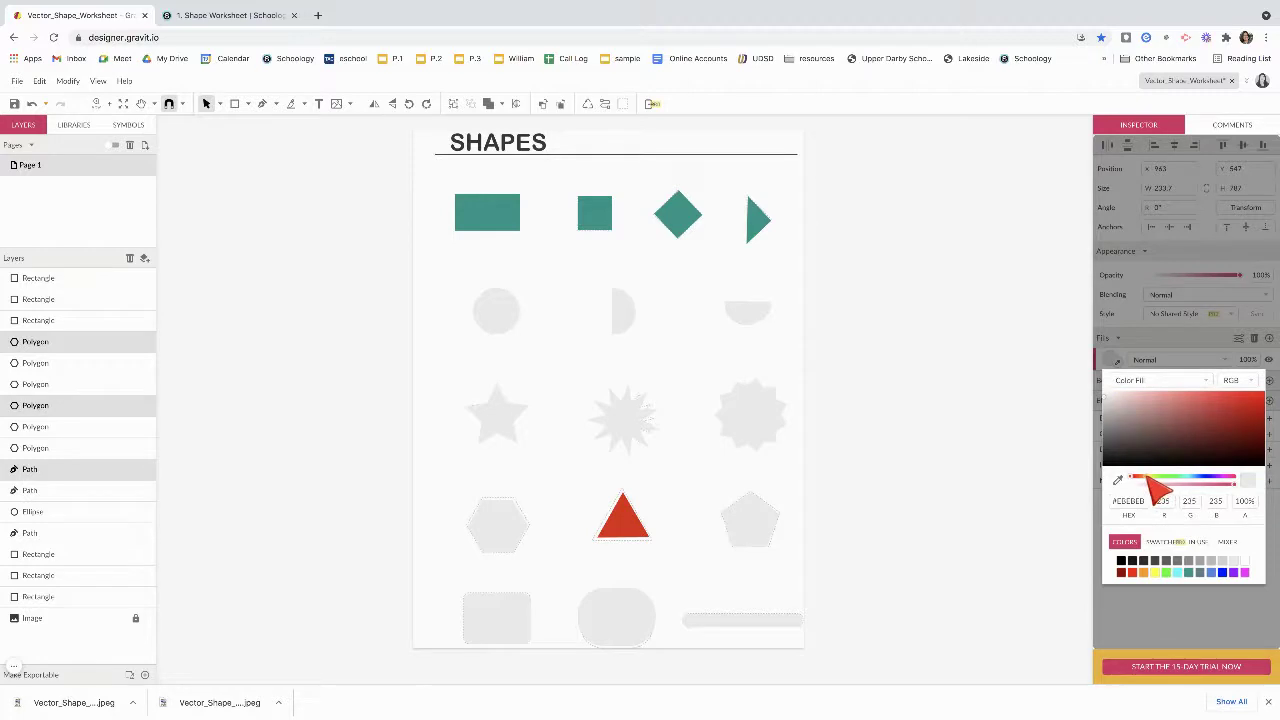
left_click_drag(1157, 480, 1143, 476)
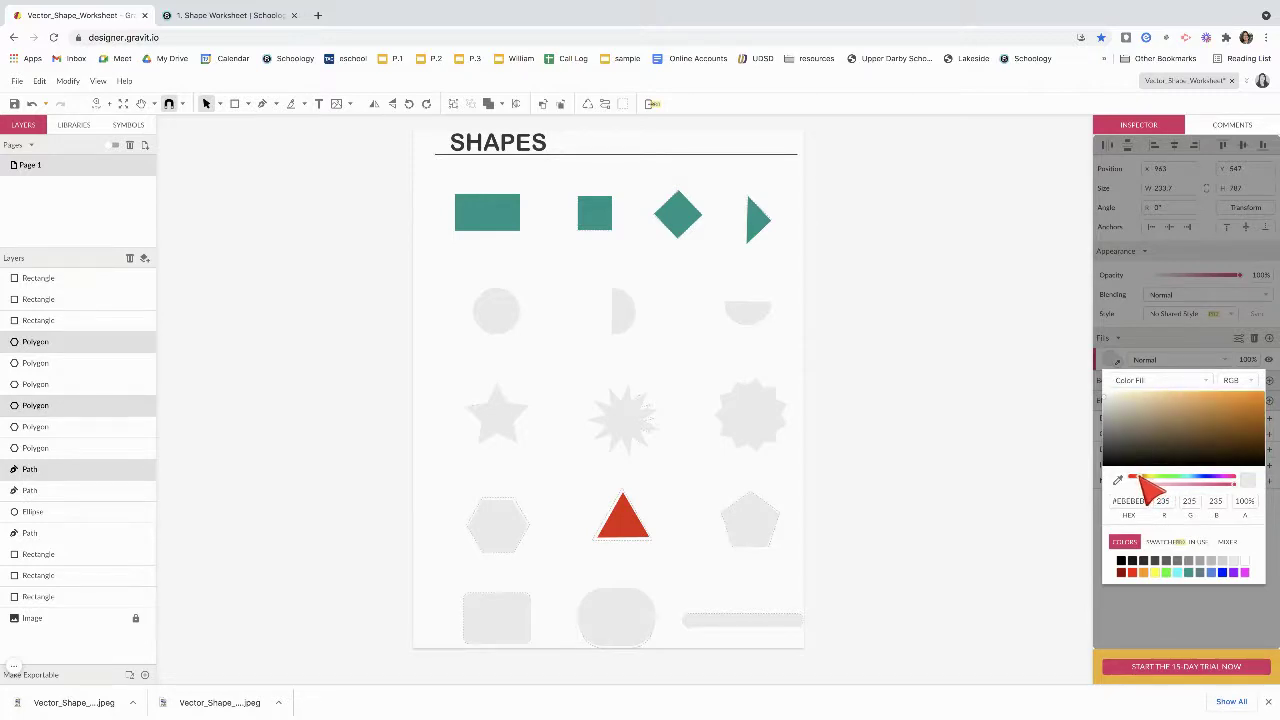
left_click(1259, 400)
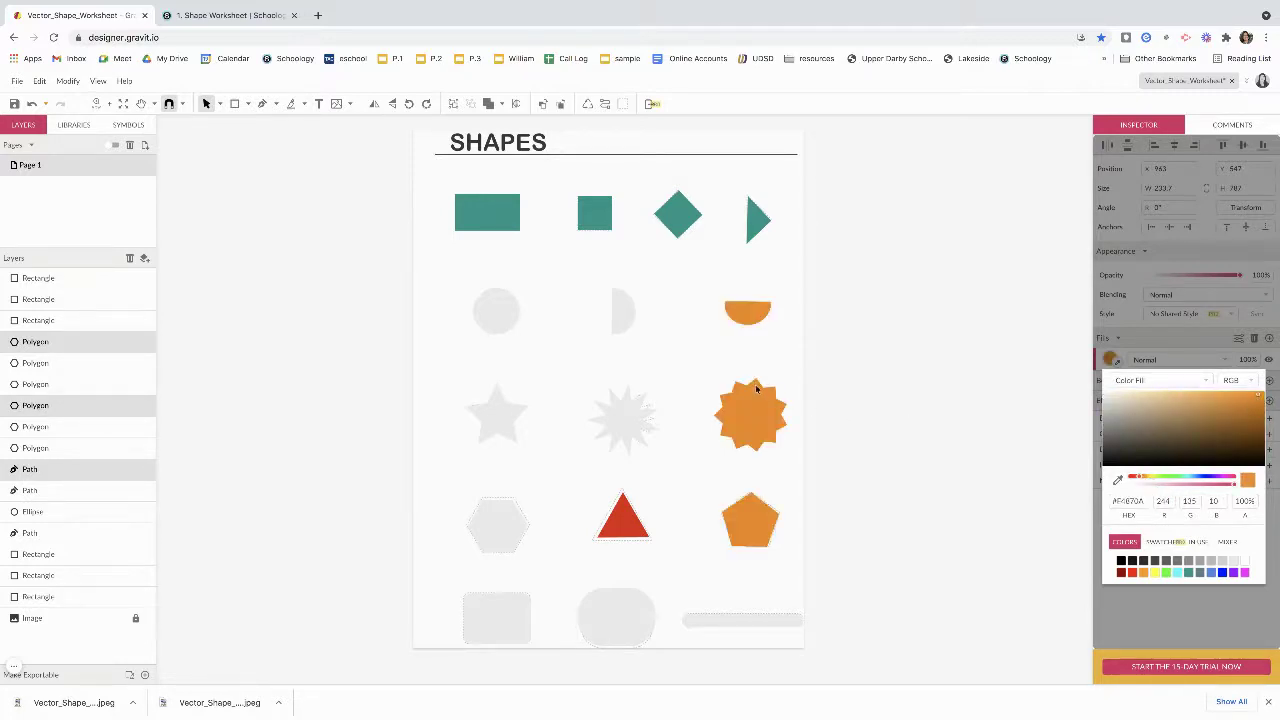
left_click(787, 364)
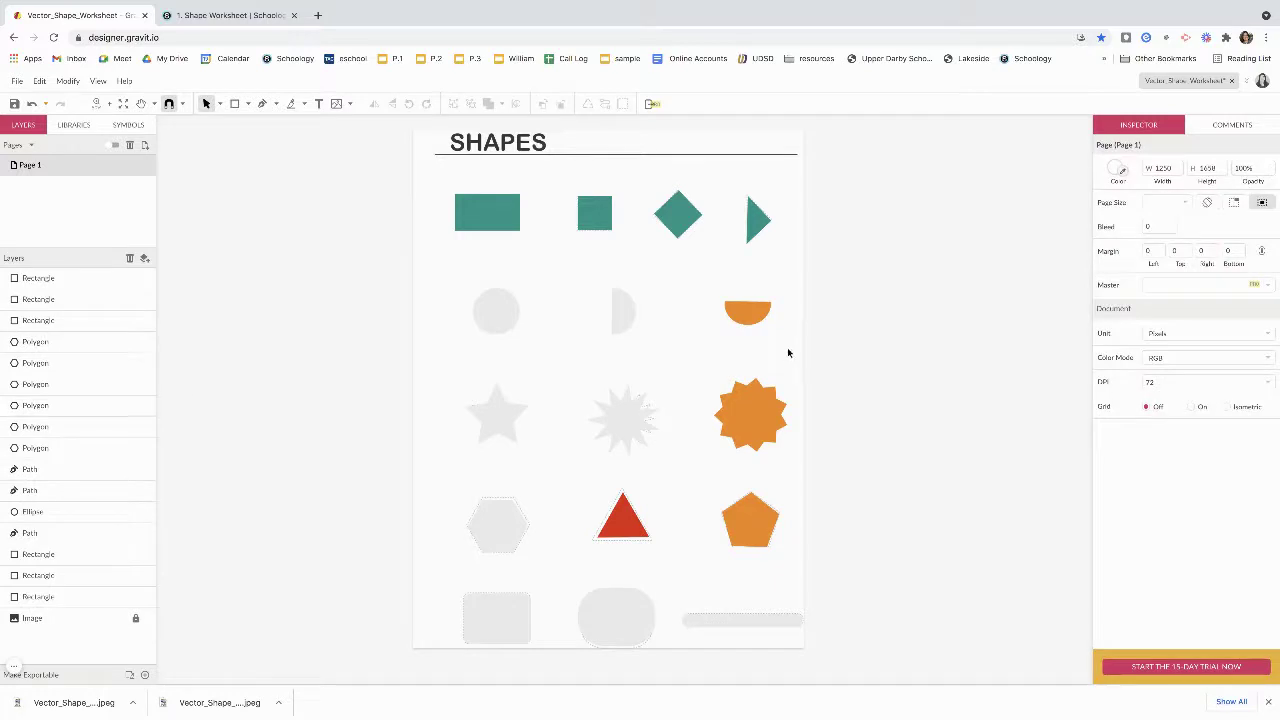
Save the design to a file on the Desktop named Fristname_shapeWorksheet.gvdesign
left_click(16, 81)
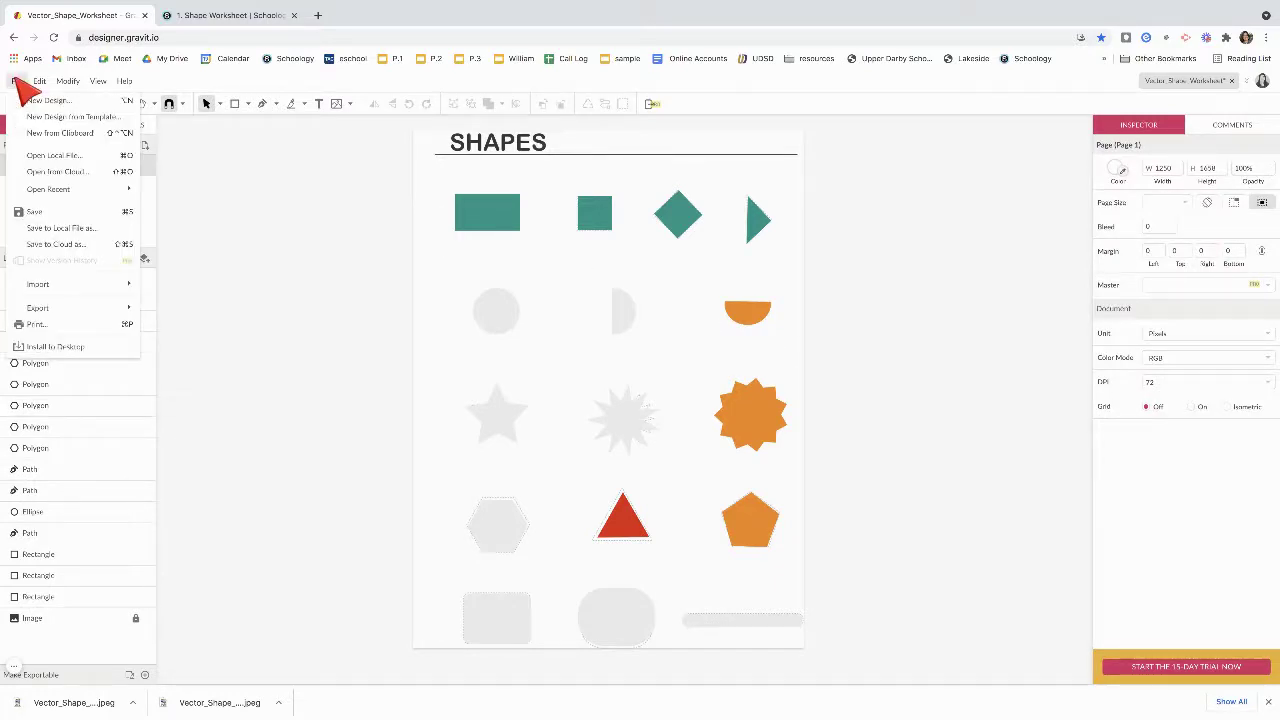
left_click(38, 211)
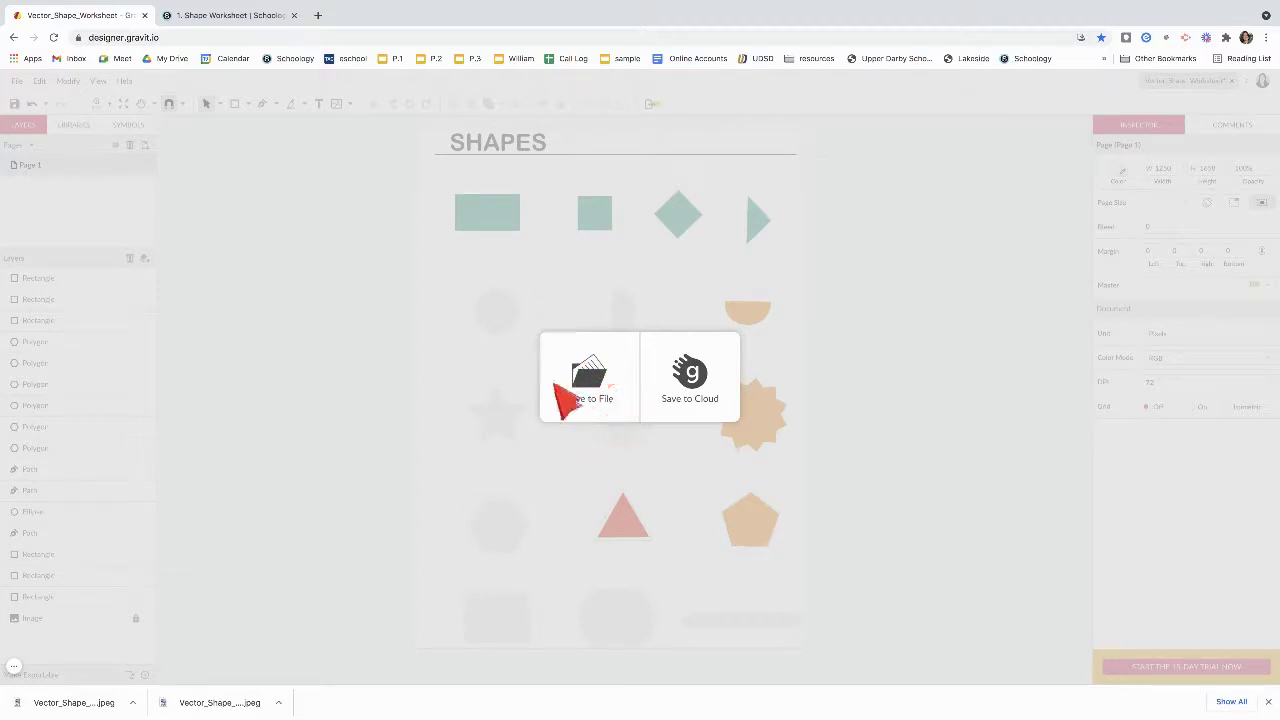
left_click(592, 396)
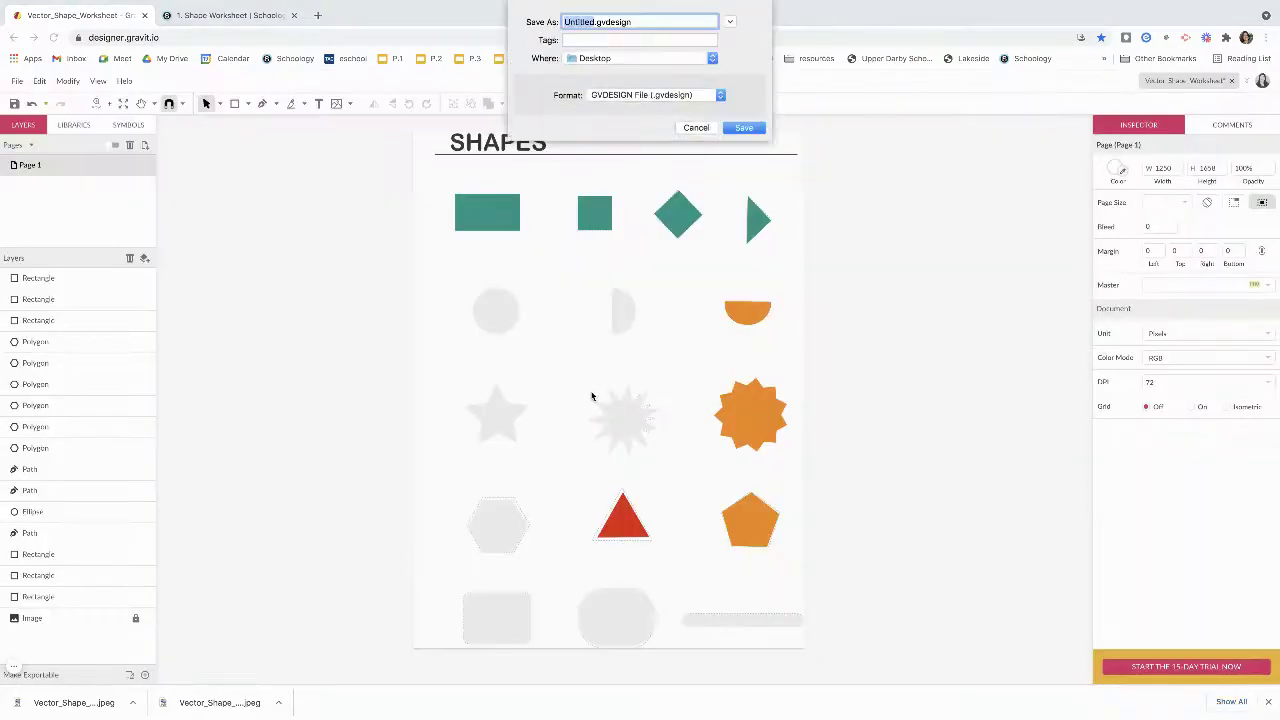
type("Fristname_shapeWorks")
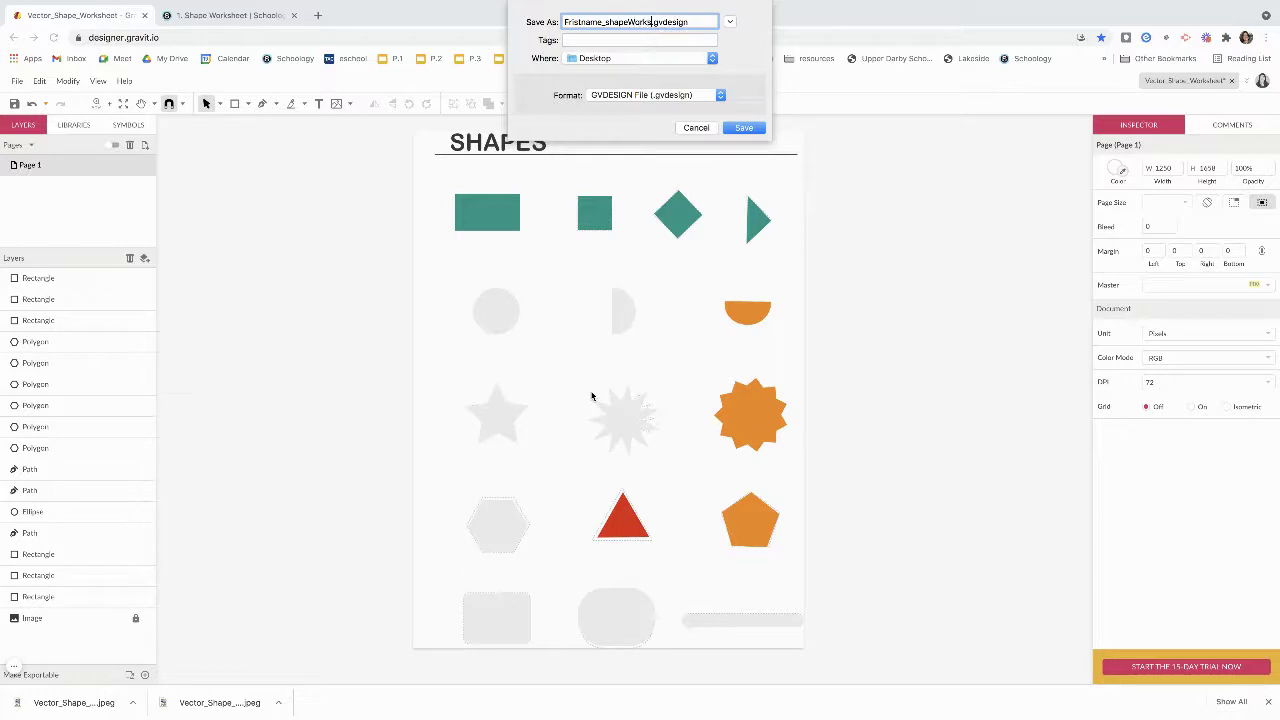
type("heet")
left_click(745, 128)
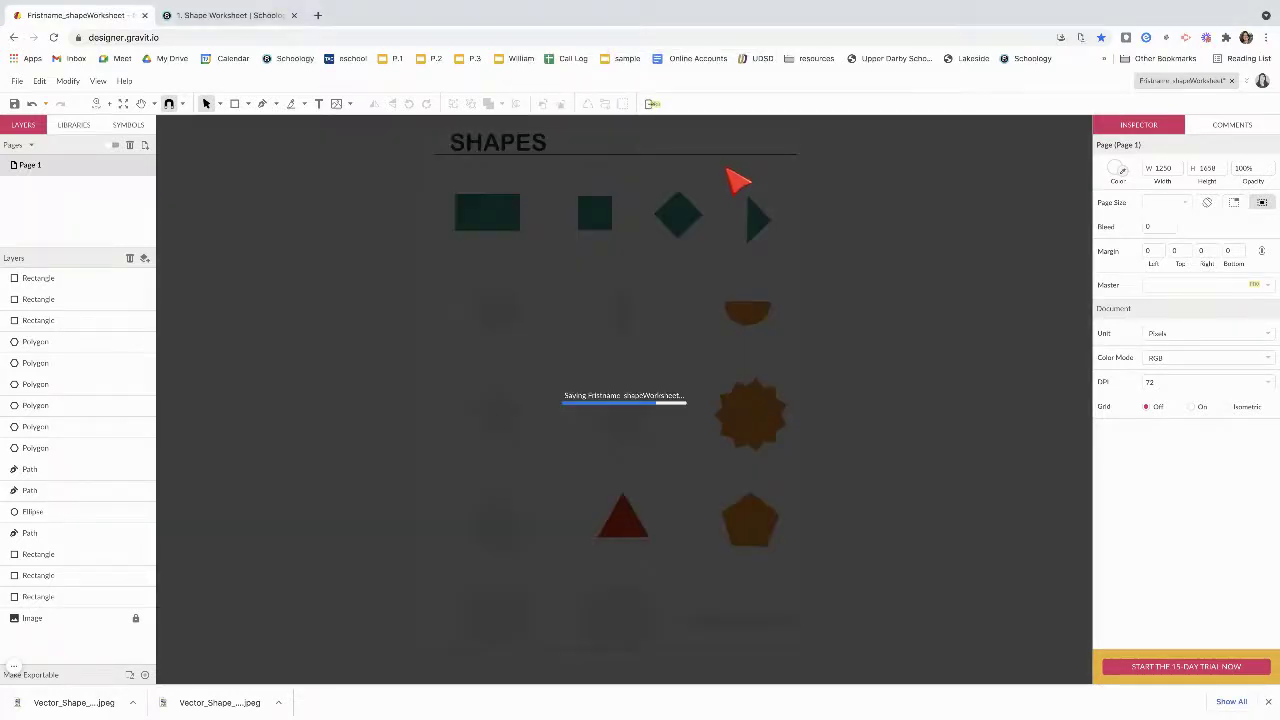